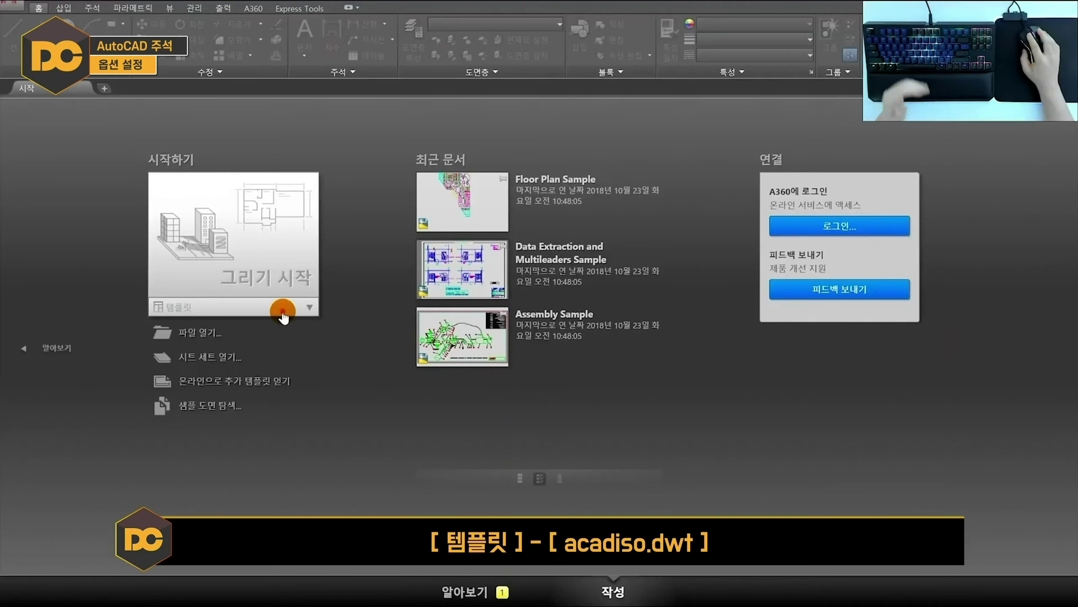
# Expand the Start tab's Templates dropdown to list templates such as acadiso.dwt
pyautogui.click(283, 312)
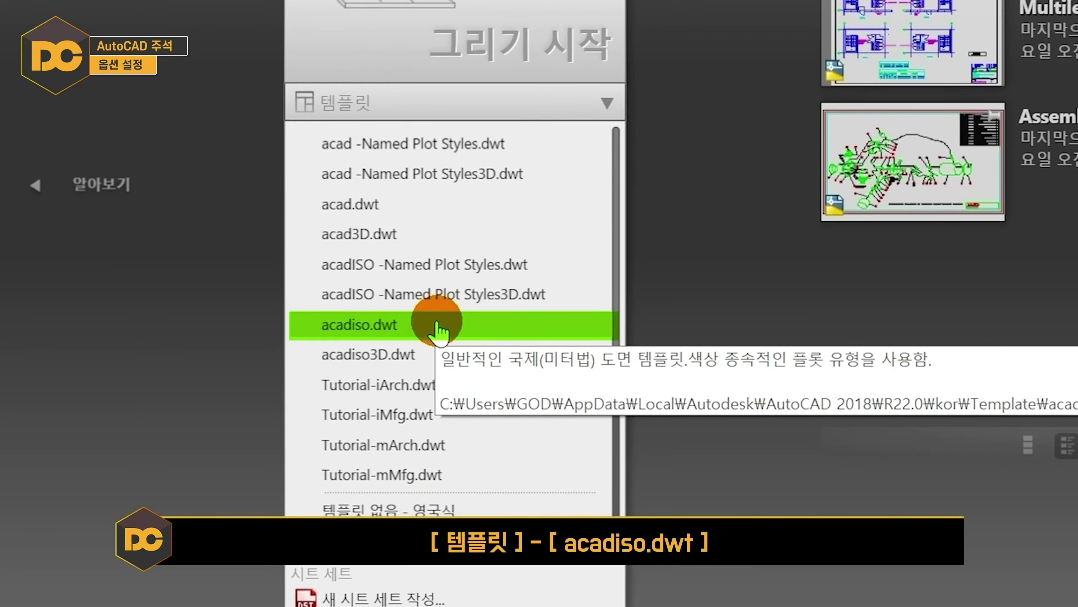
# Start the new drawing Drawing1 from the acadiso.dwt template
pyautogui.click(436, 323)
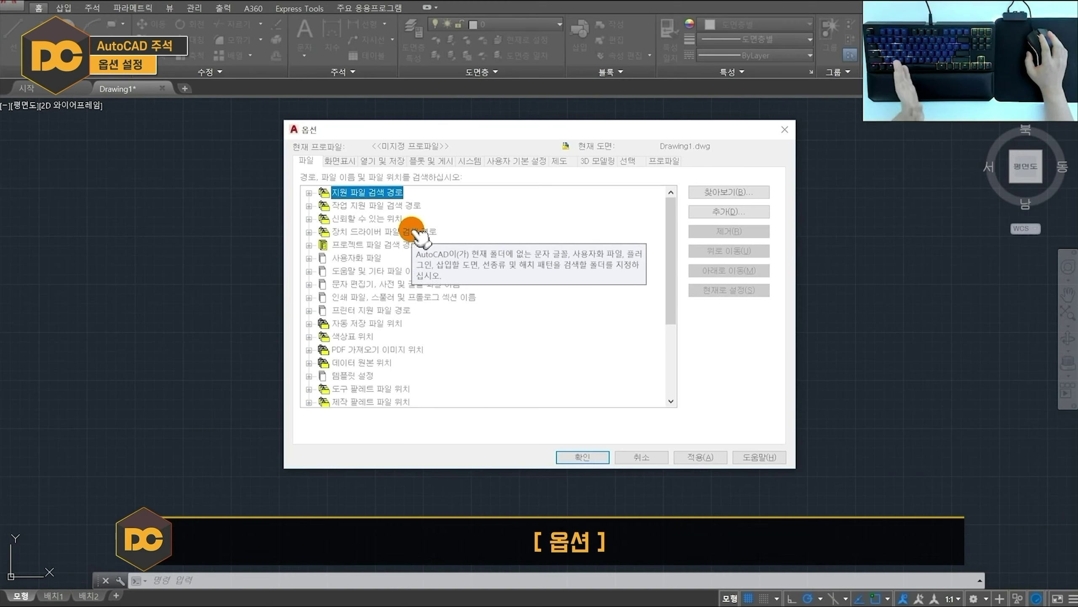
# Change the Automatic Save File Location from the temp path to E:\오토캐드 자동저장 and apply
pyautogui.doubleClick(356, 323)
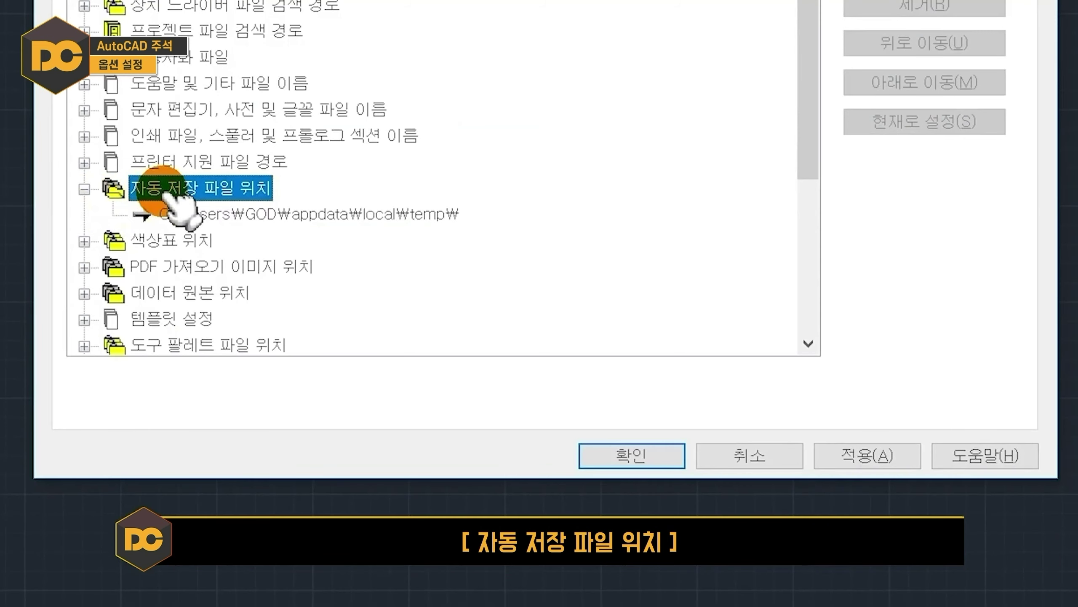
pyautogui.click(271, 214)
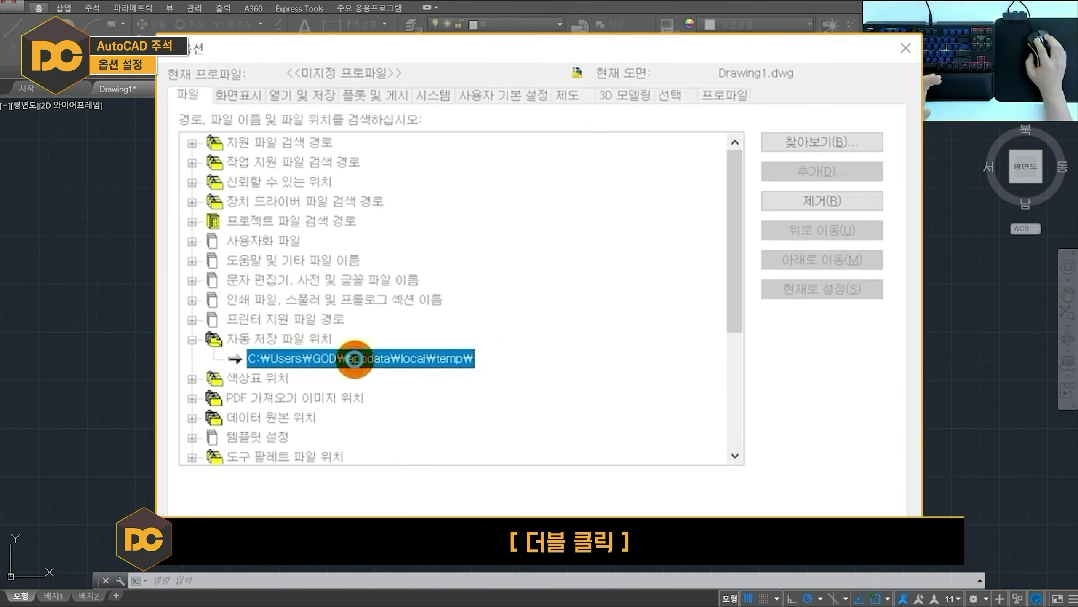
pyautogui.doubleClick(354, 359)
pyautogui.click(480, 392)
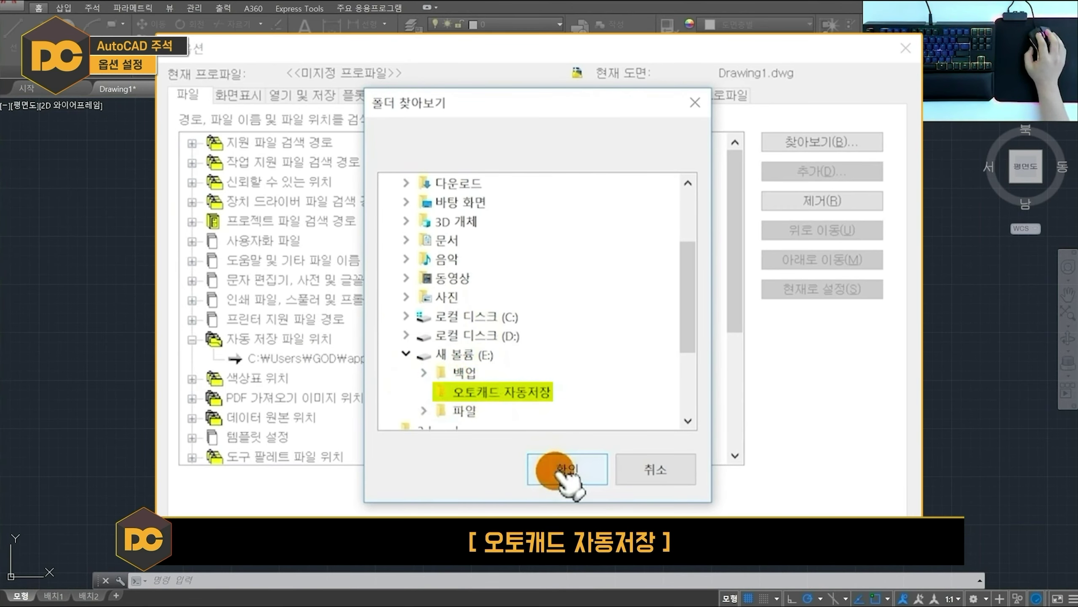
pyautogui.click(552, 453)
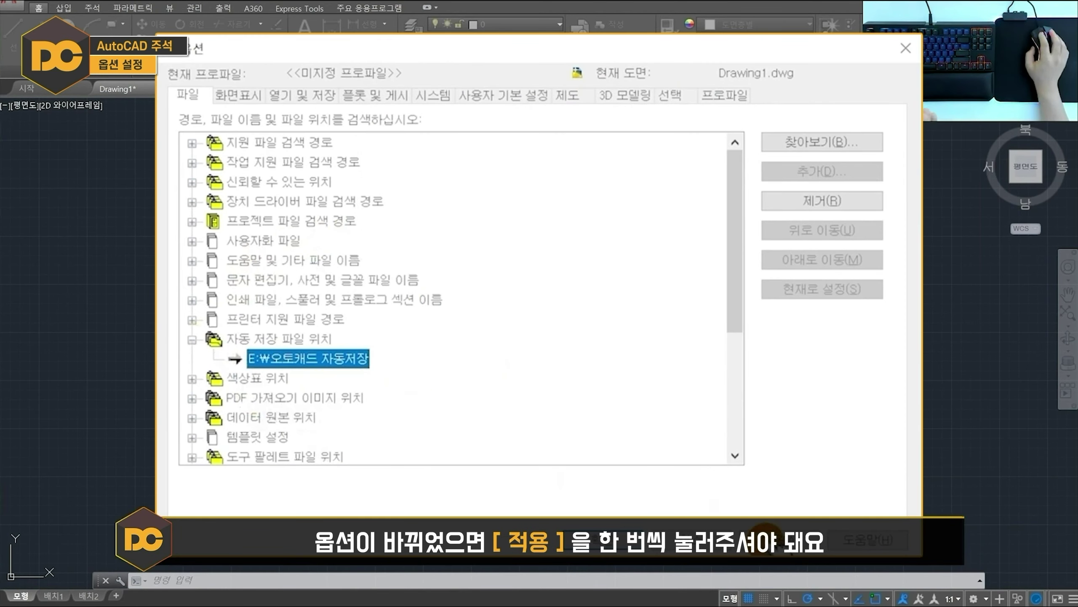
pyautogui.click(772, 540)
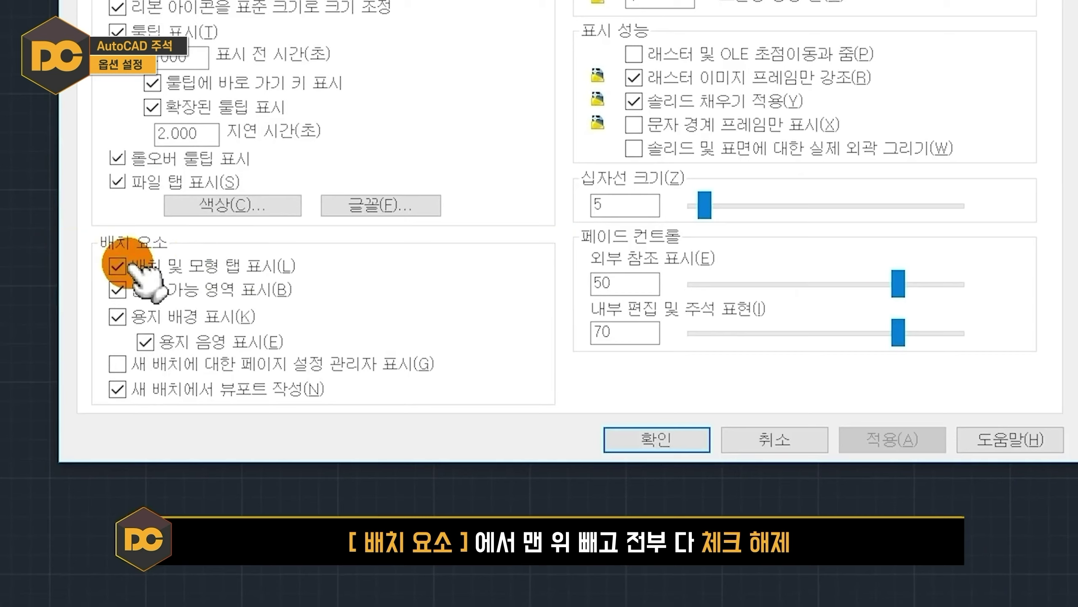
# Hide printable area and paper background, disable new-layout viewports, and set crosshair size to 100
pyautogui.click(123, 291)
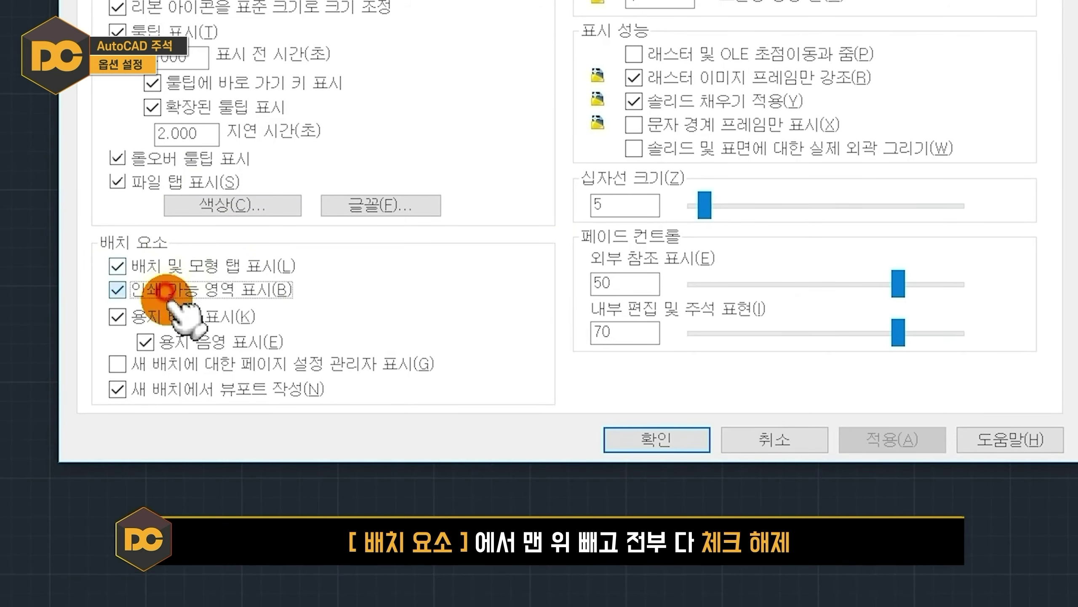
pyautogui.click(162, 318)
pyautogui.click(163, 389)
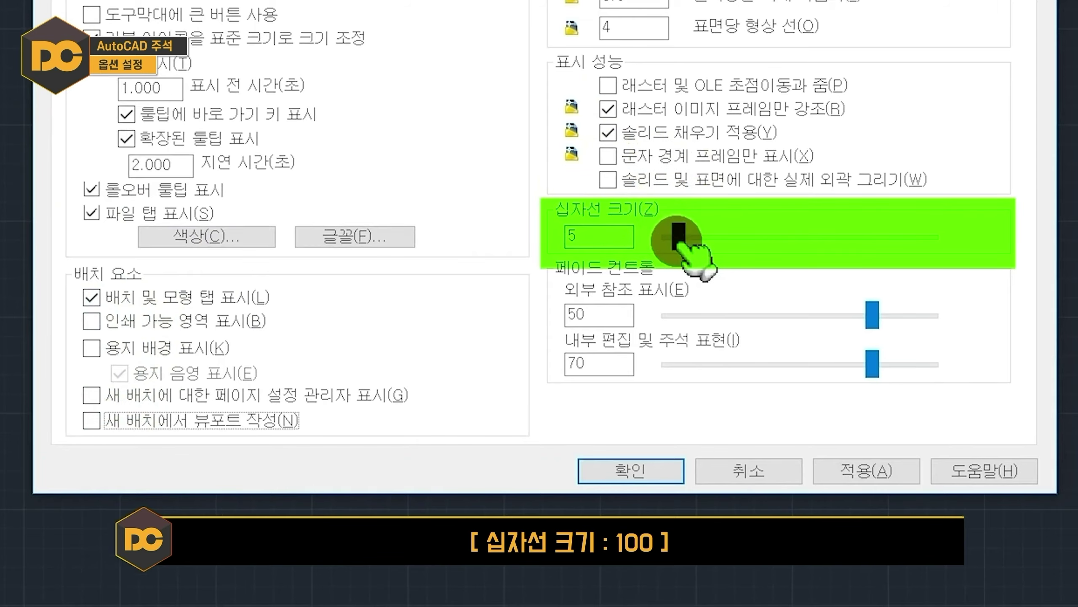
pyautogui.moveTo(679, 236); pyautogui.dragTo(934, 237)
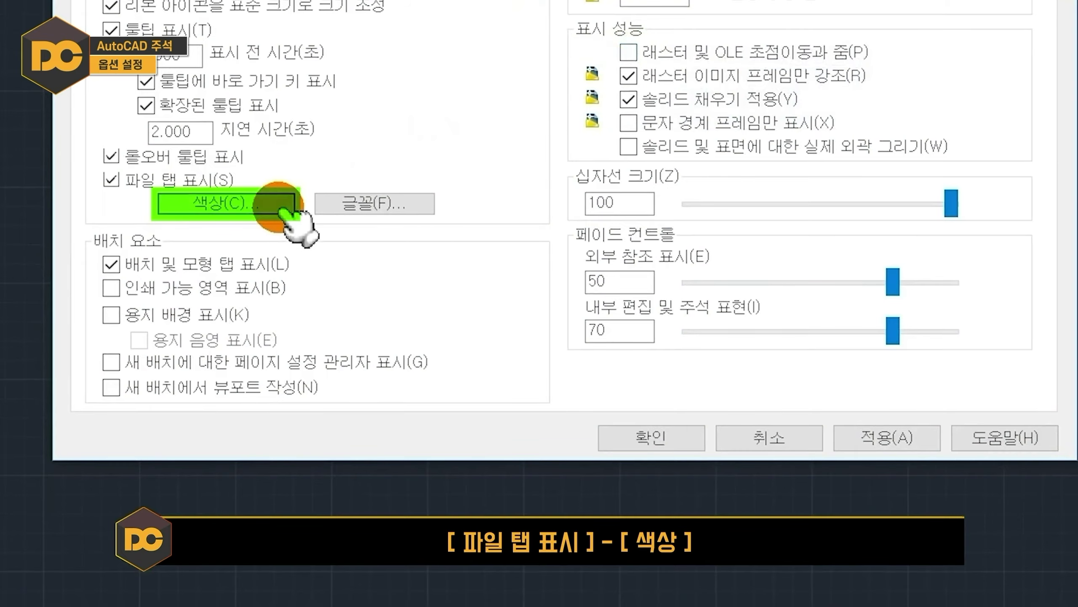
# Restore classic drawing window colors, then restore all contexts to defaults for a black model space
pyautogui.click(284, 212)
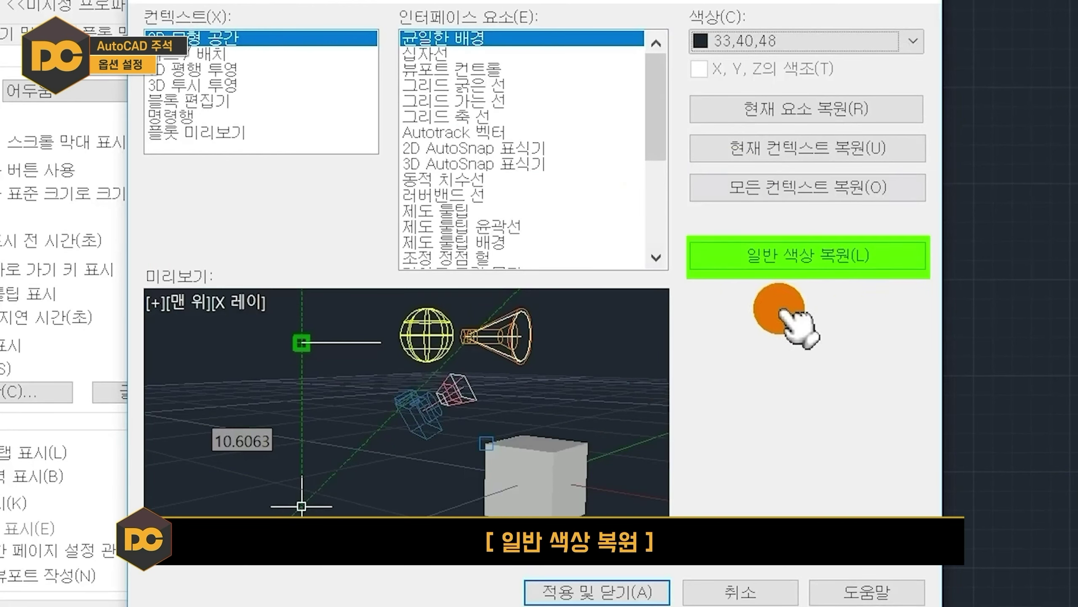
pyautogui.click(766, 272)
pyautogui.click(411, 345)
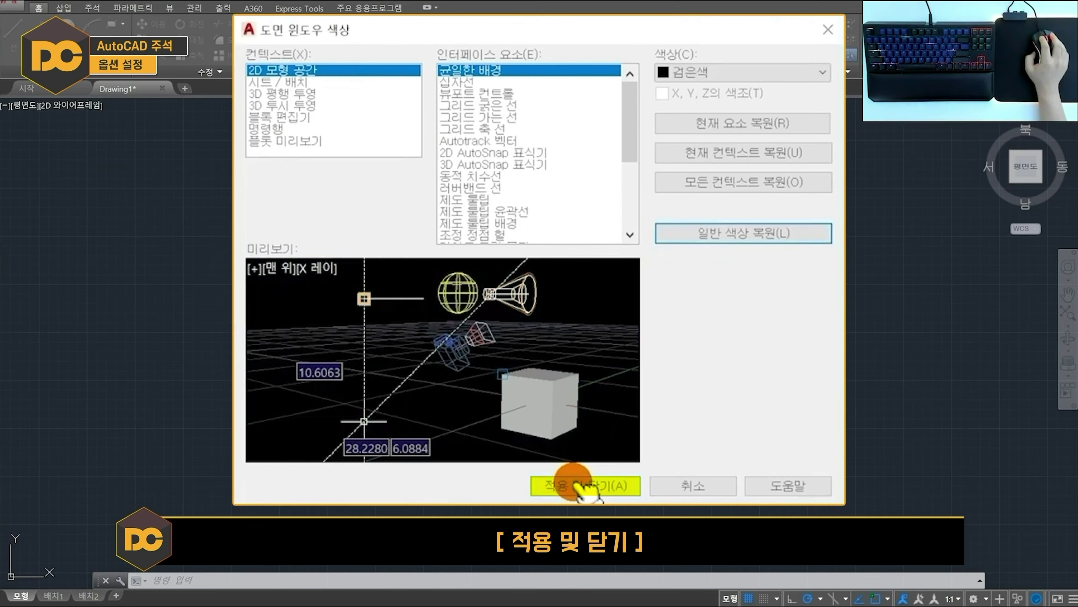
pyautogui.click(579, 486)
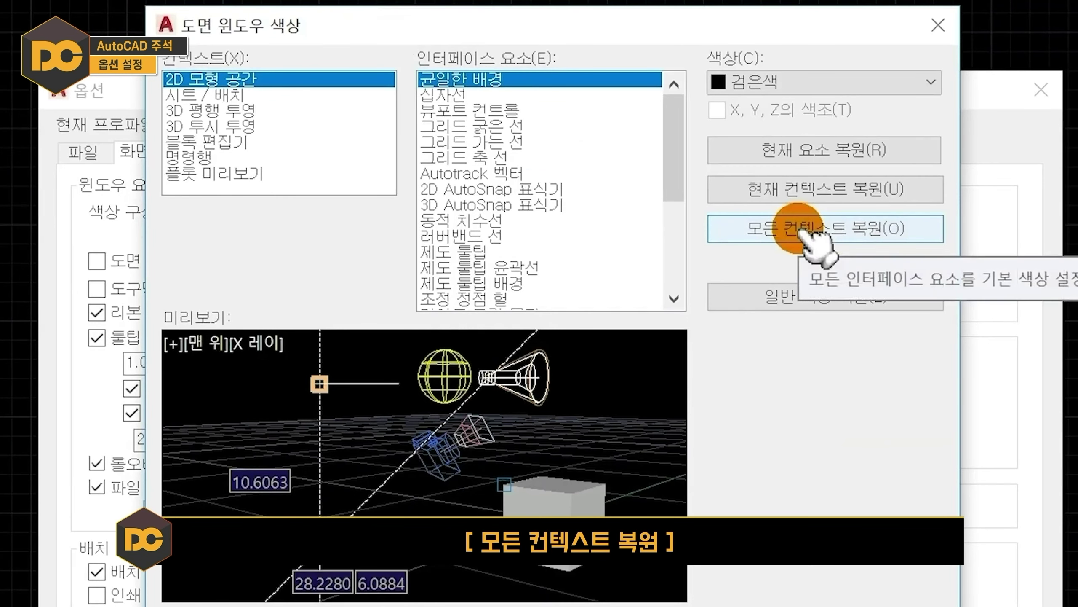
pyautogui.click(804, 233)
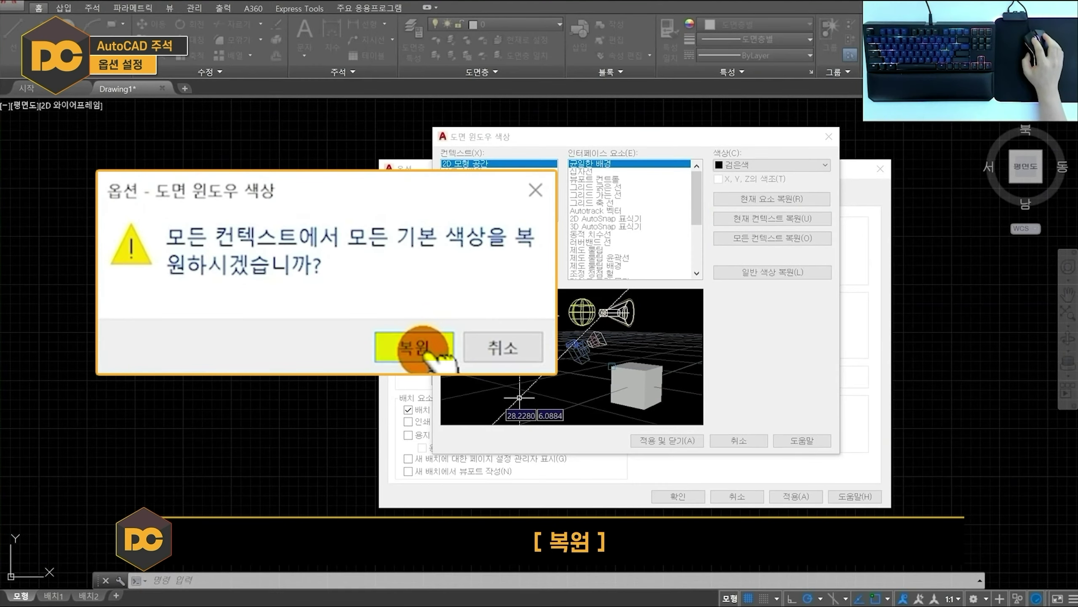
pyautogui.click(425, 349)
pyautogui.click(680, 441)
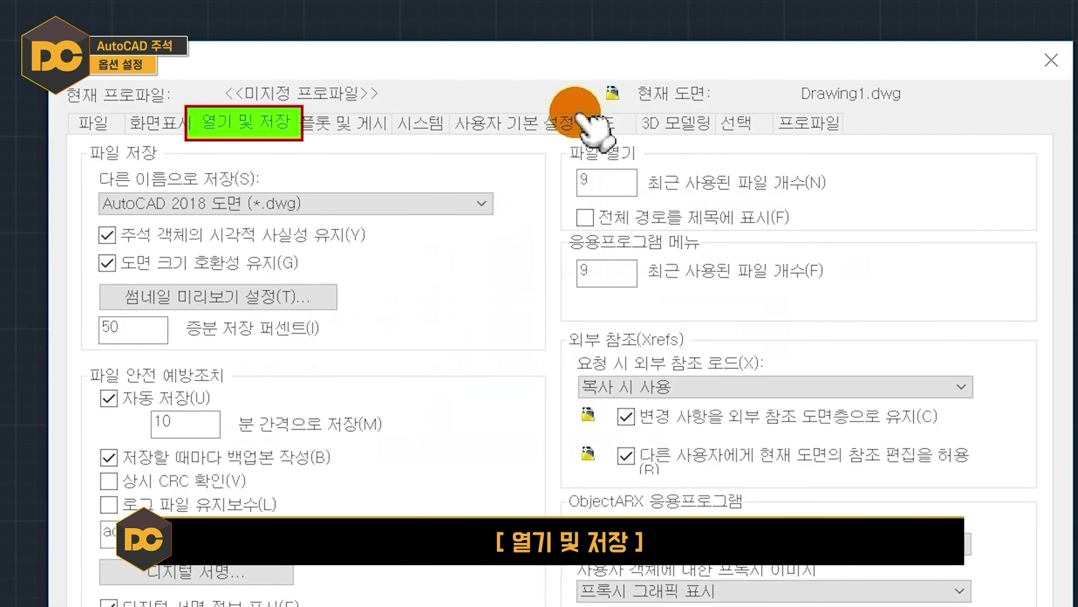
# Make AutoCAD 2007/LT2007 Drawing (*.dwg) the default save format and review the 10-minute autosave interval
pyautogui.click(482, 203)
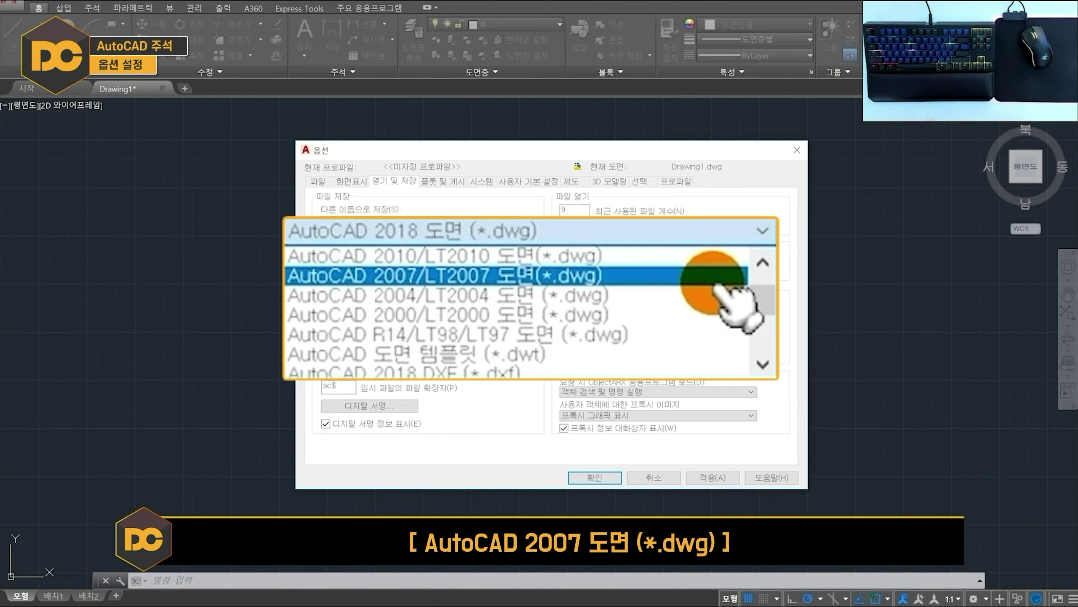
pyautogui.click(508, 283)
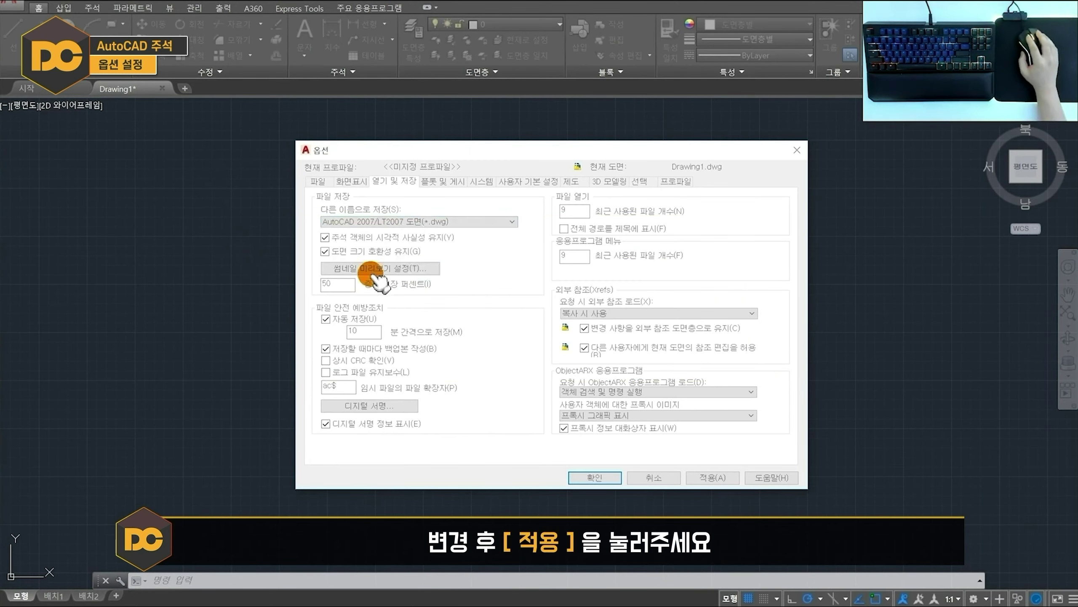
pyautogui.click(705, 482)
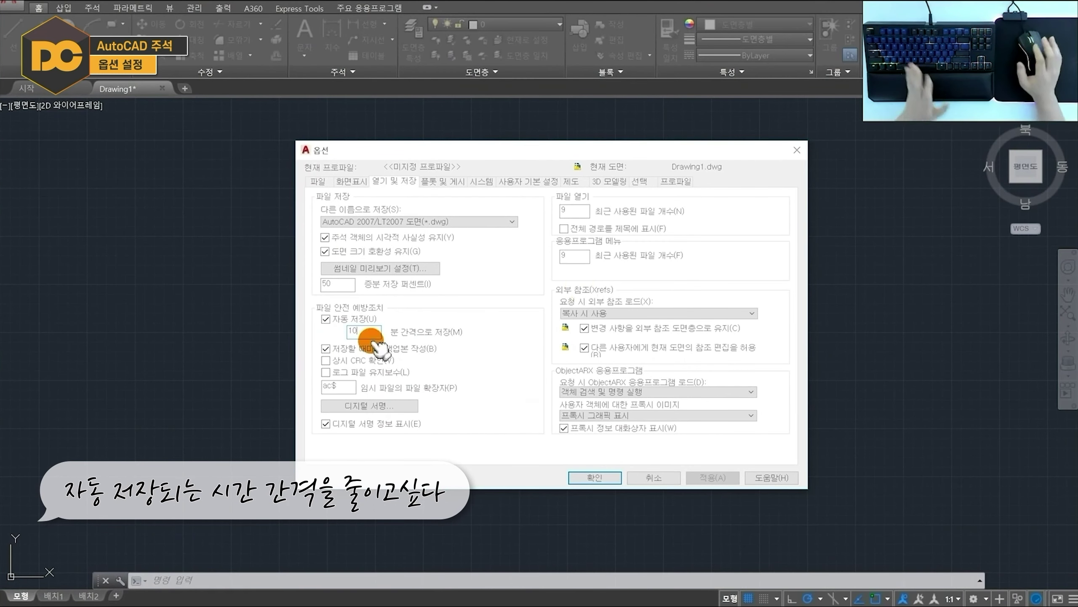
pyautogui.write('5')
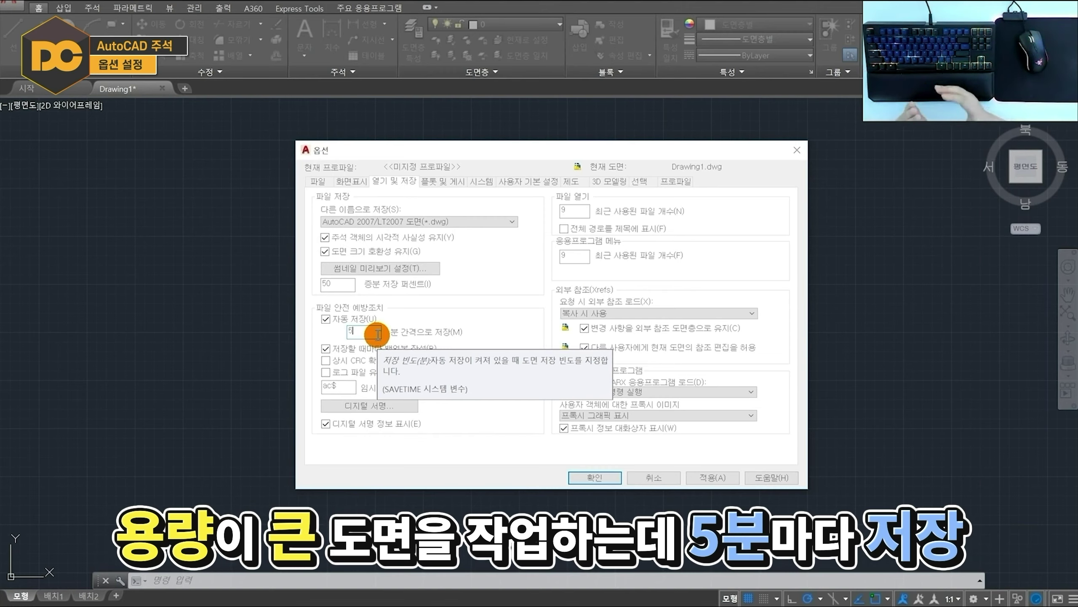
pyautogui.moveTo(378, 334); pyautogui.dragTo(348, 350)
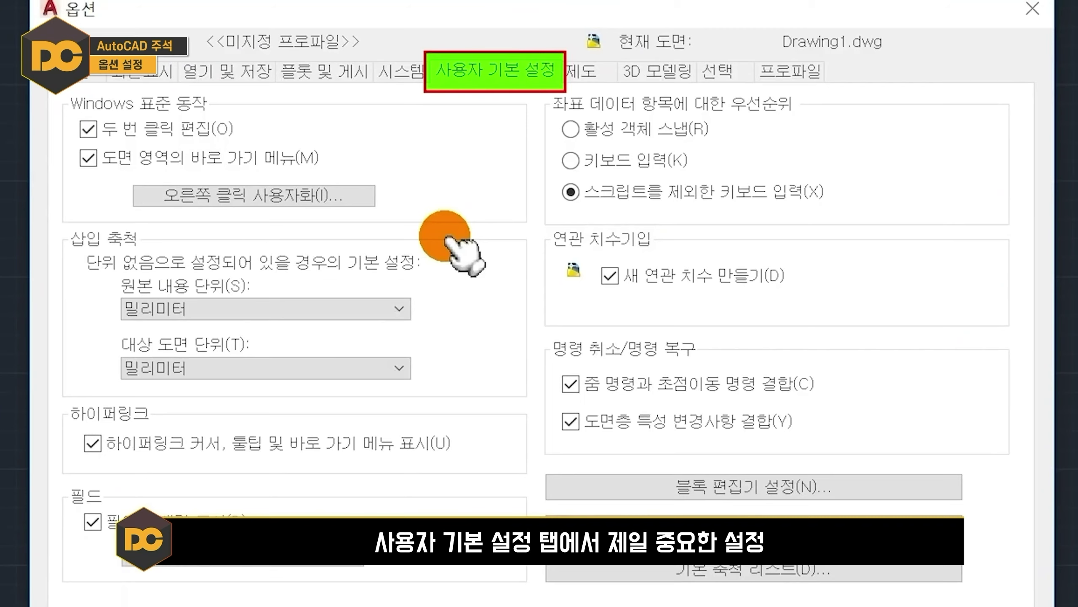
# Uncheck Shortcut menus in drawing area and confirm right-click now acts as Enter
pyautogui.click(118, 160)
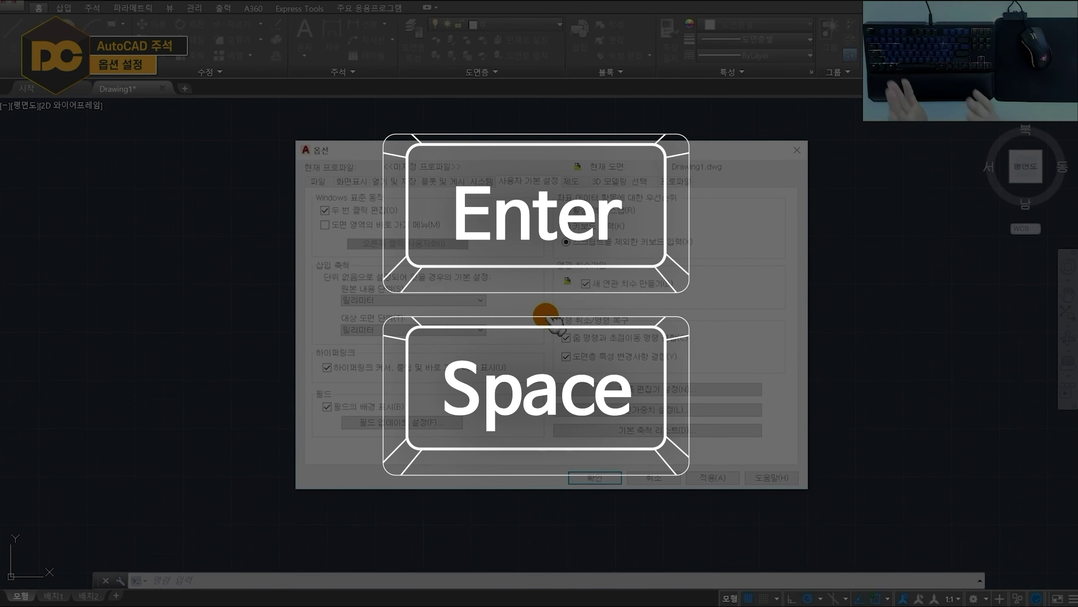
pyautogui.rightClick(558, 377)
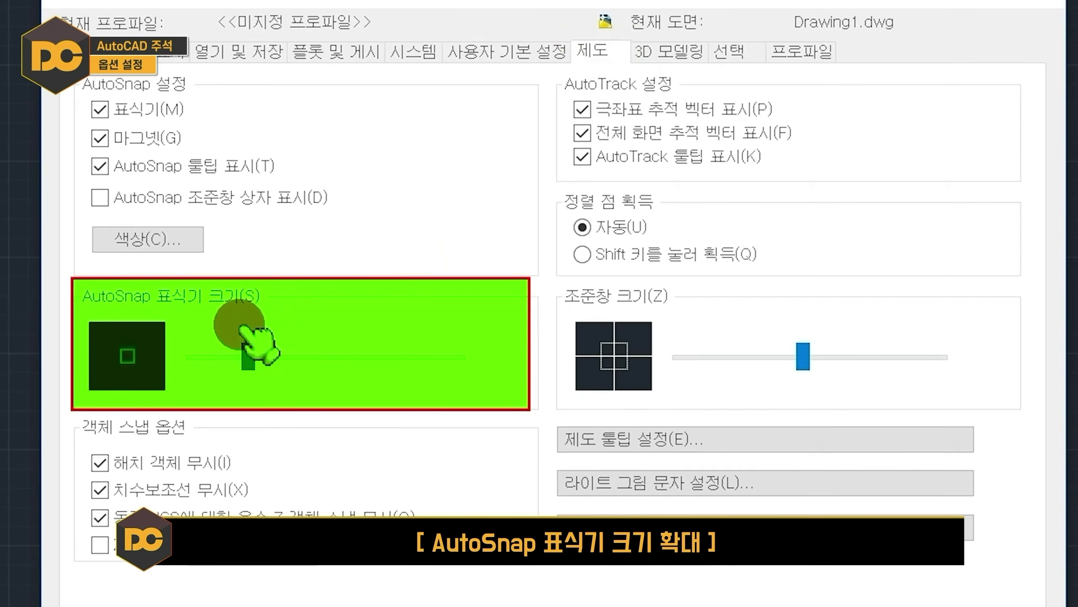
# Enlarge the AutoSnap marker and test it by snapping a LINE to an existing endpoint
pyautogui.moveTo(248, 357); pyautogui.dragTo(346, 356)
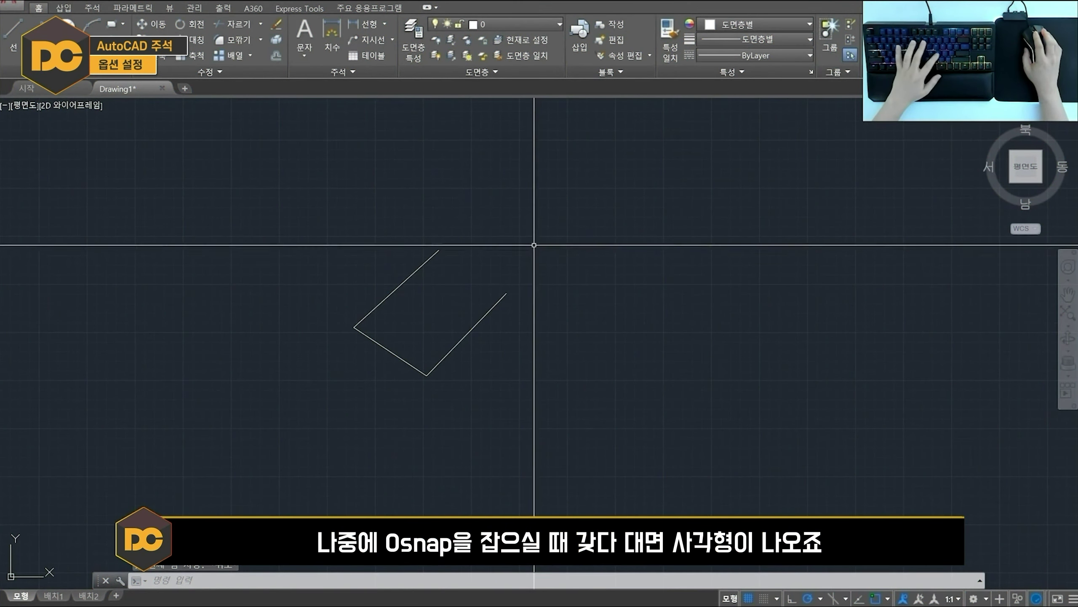
pyautogui.write('l')
pyautogui.press('Return')
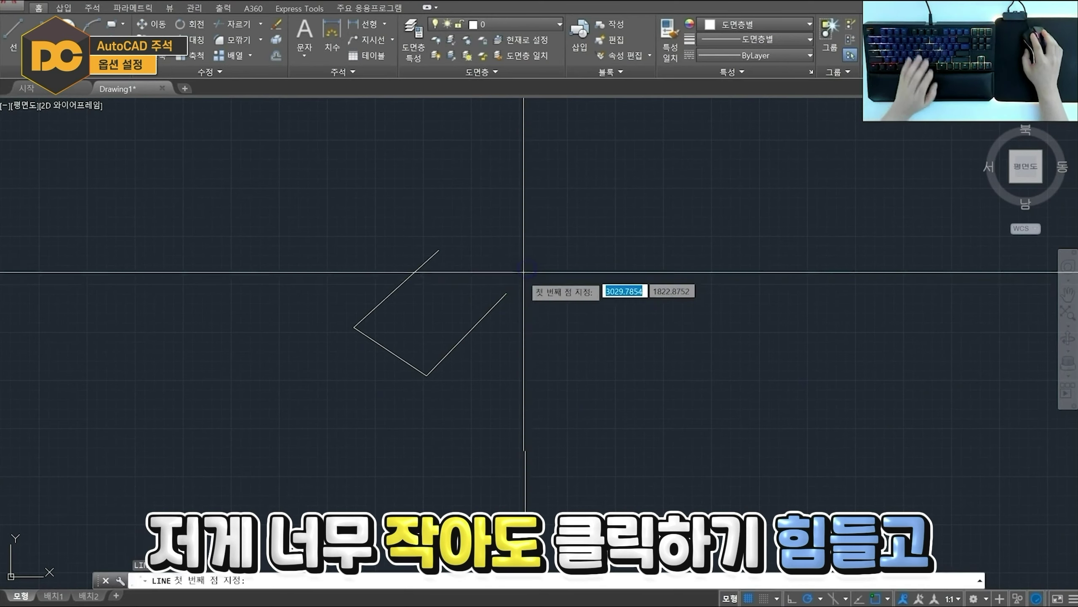
pyautogui.click(506, 292)
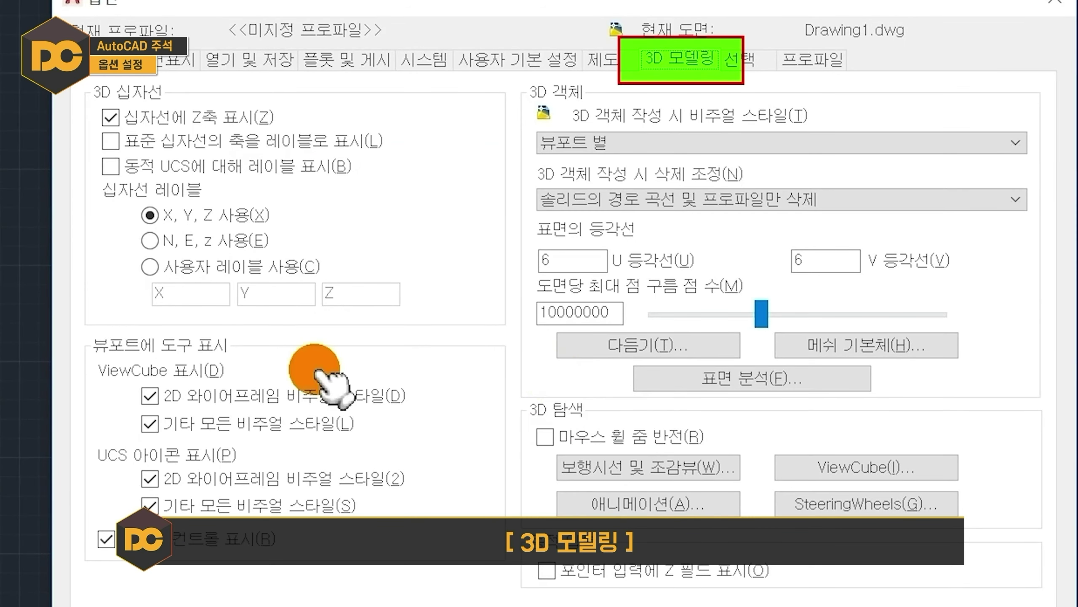
# Hide the ViewCube in 2D wireframe and in all other visual styles
pyautogui.click(278, 401)
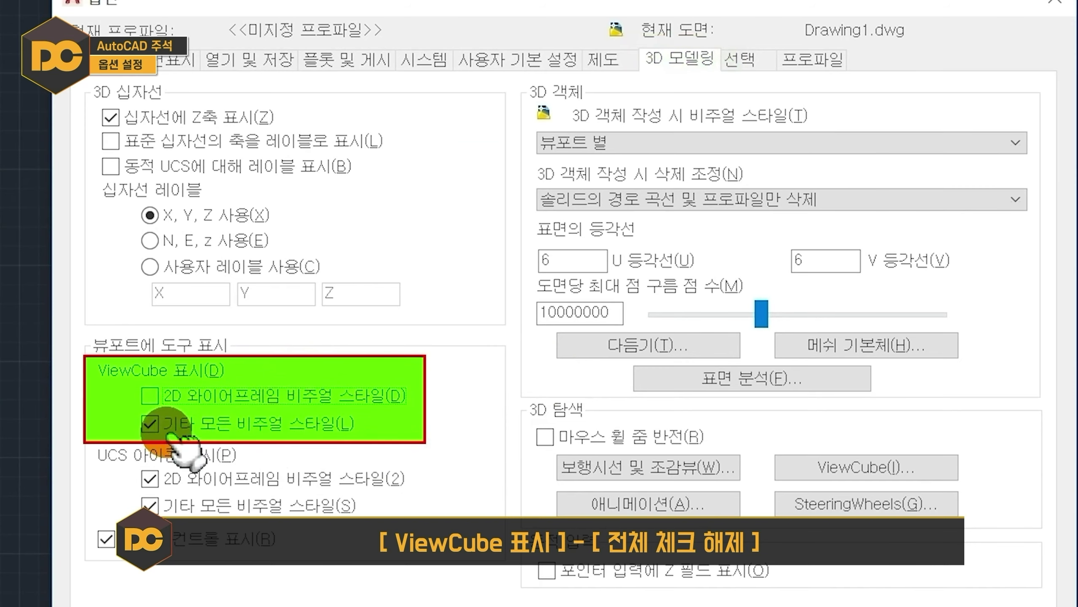
pyautogui.click(313, 434)
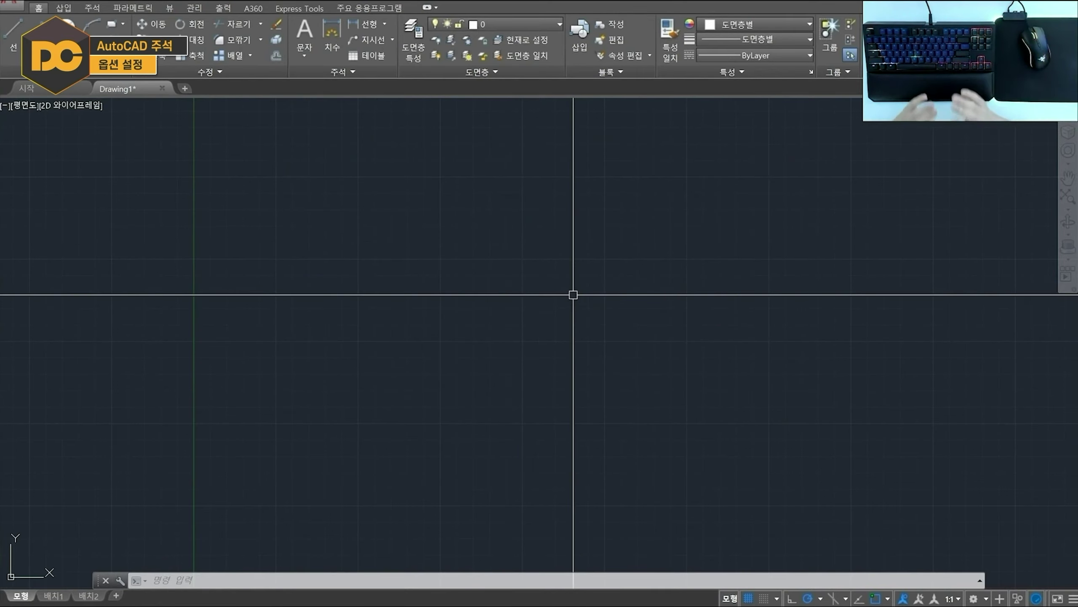
# Open Drafting Settings with SE, turn off Display grid beyond Limits, and confirm
pyautogui.write('se')
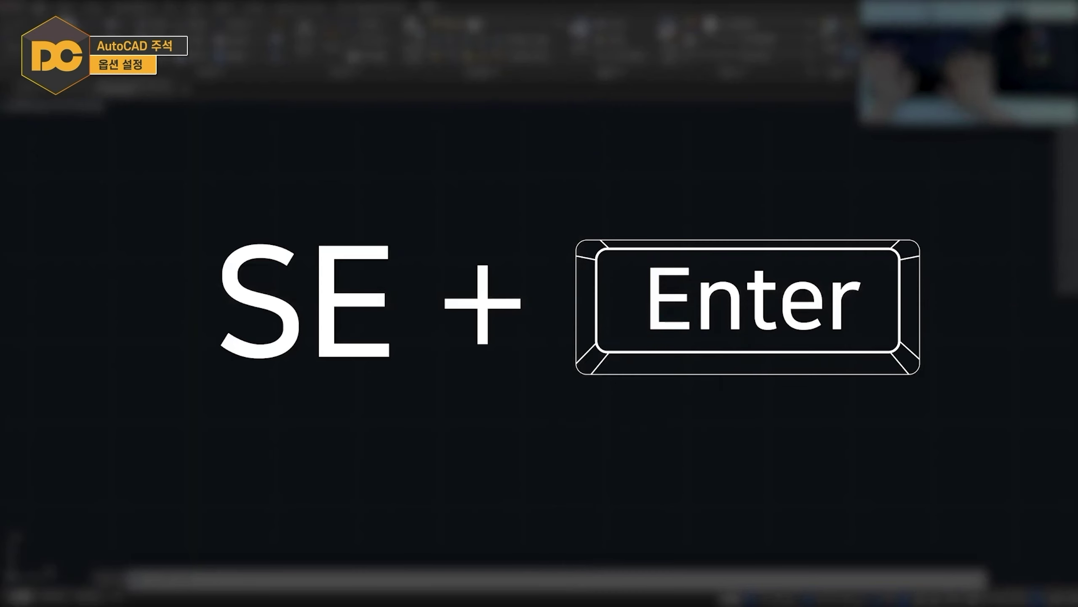
pyautogui.press('Return')
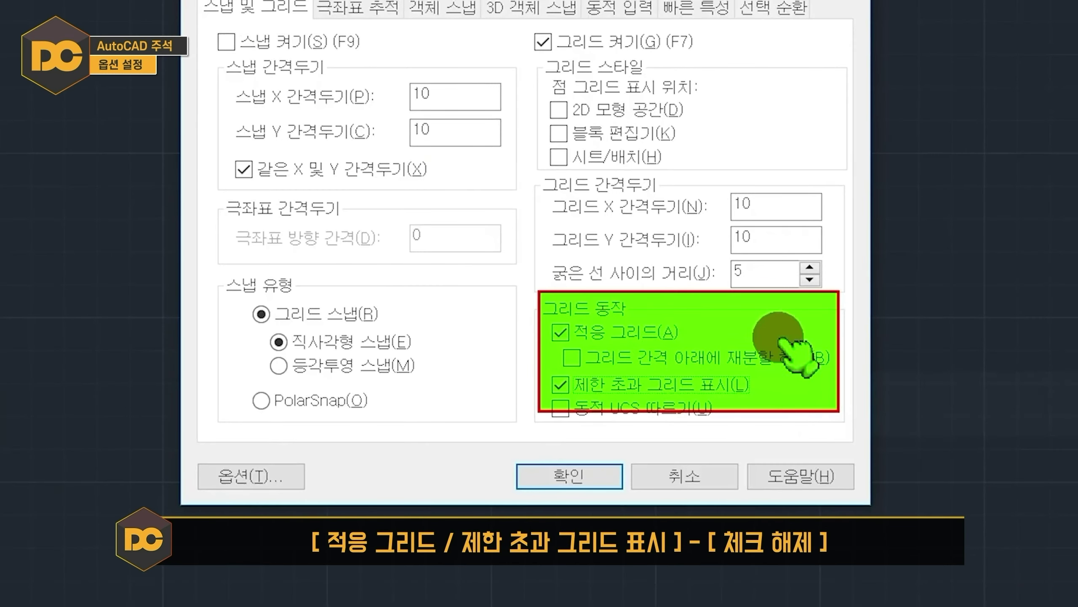
pyautogui.click(773, 385)
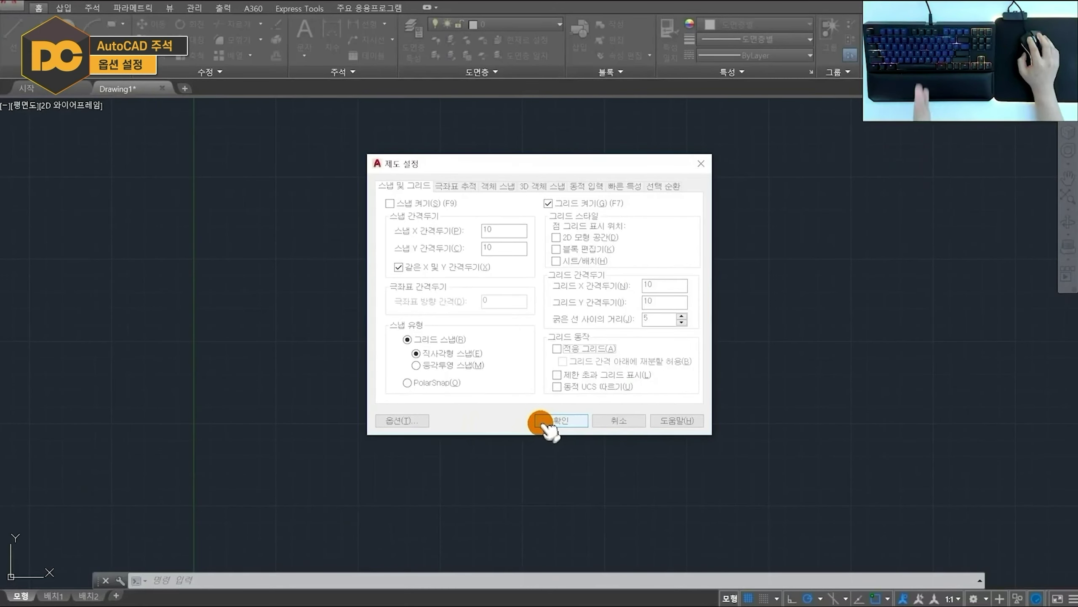
pyautogui.click(545, 424)
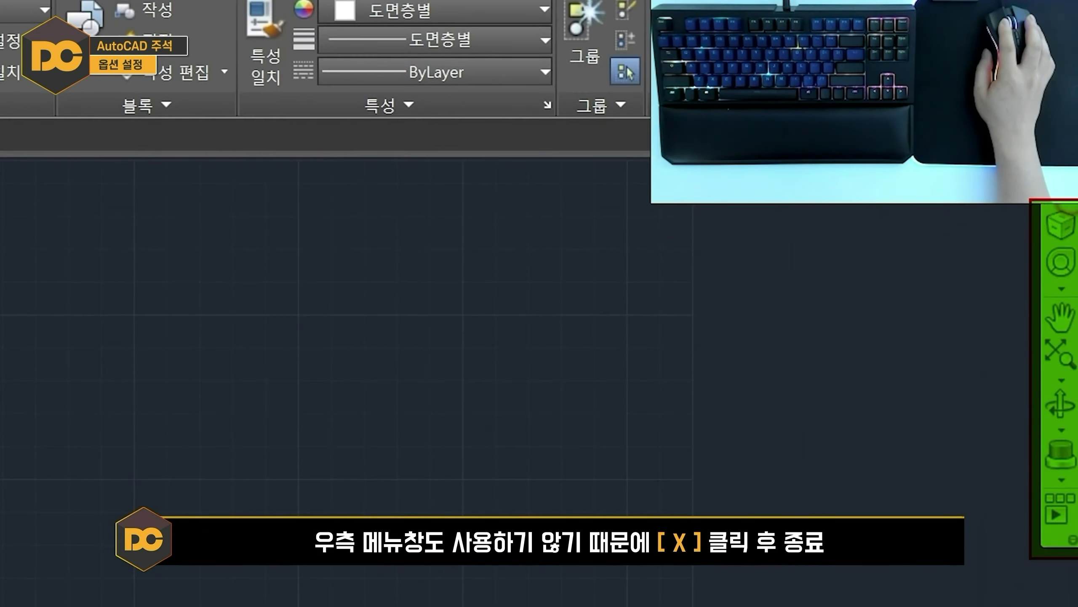
# Close the navigation bar on the right edge of Drawing1's drawing area
pyautogui.click(1068, 195)
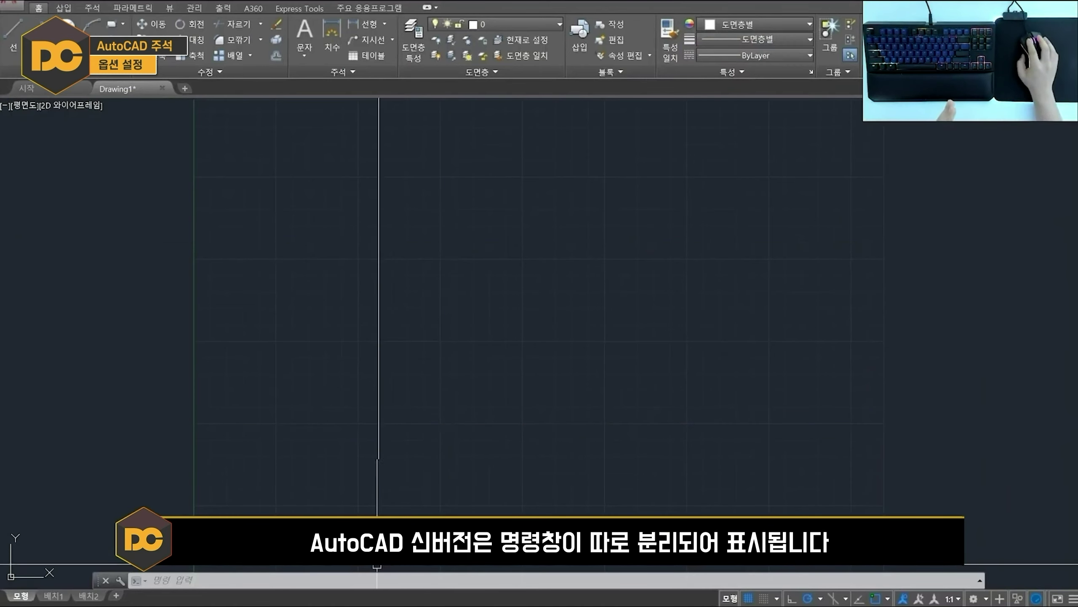
# Dock the command line below the drawing area, enlarged to show three history lines
pyautogui.click(379, 580)
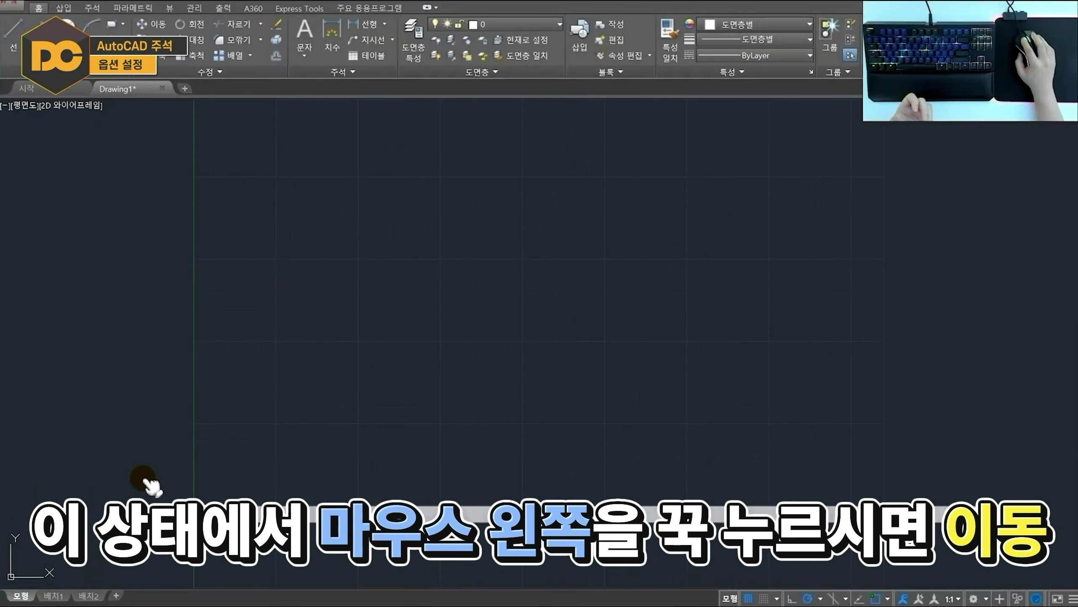
pyautogui.moveTo(146, 482)
pyautogui.mouseDown()
pyautogui.moveTo(256, 265)
pyautogui.moveTo(133, 93)
pyautogui.mouseUp()
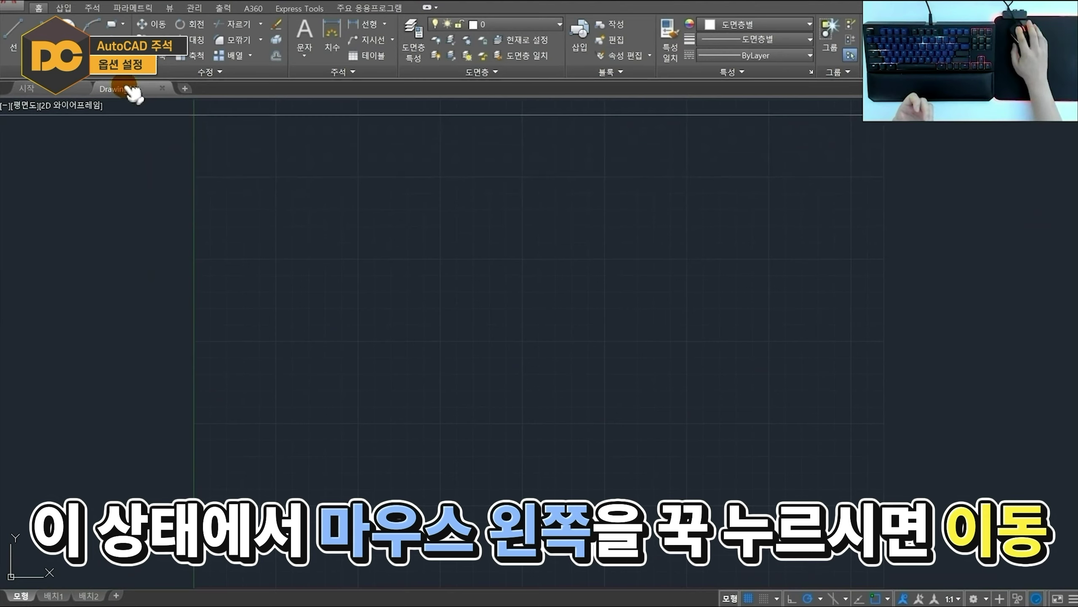
pyautogui.moveTo(134, 93); pyautogui.dragTo(136, 91)
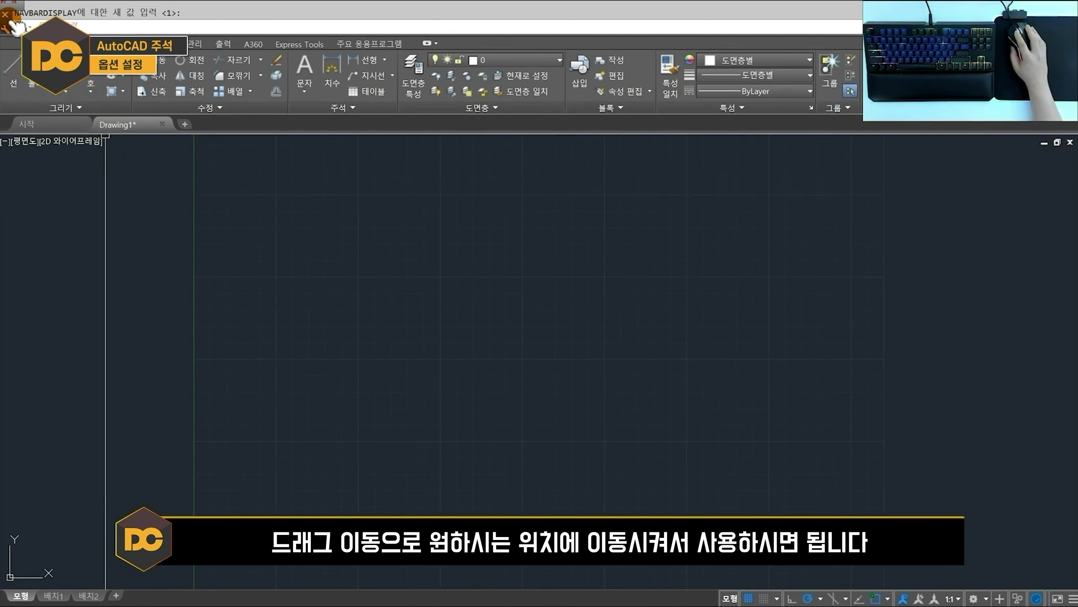
pyautogui.moveTo(12, 28); pyautogui.dragTo(121, 593)
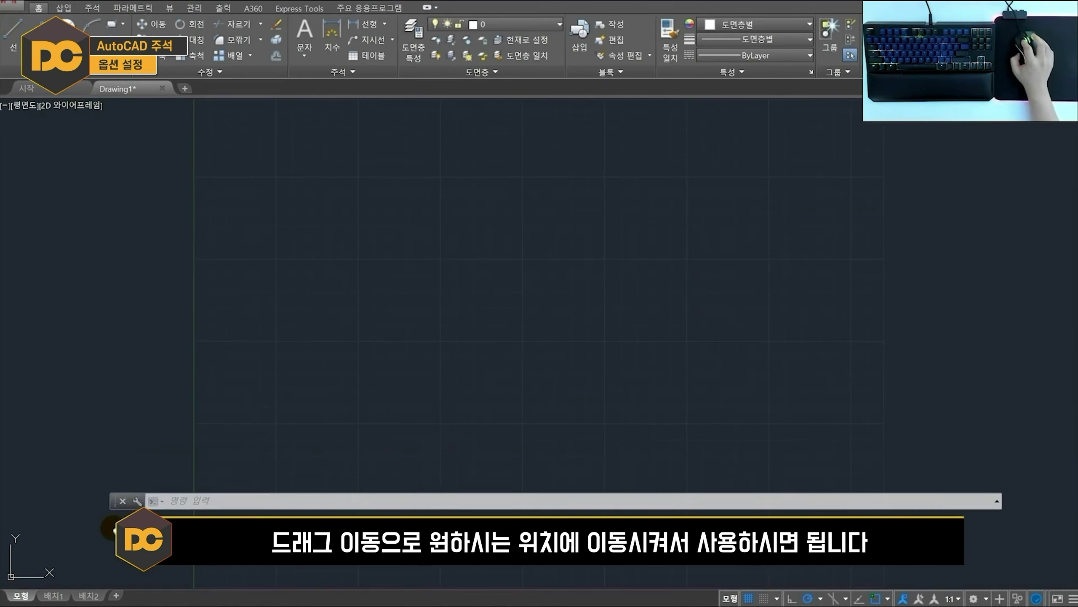
pyautogui.click(119, 580)
pyautogui.hotkey('ctrl', '9')
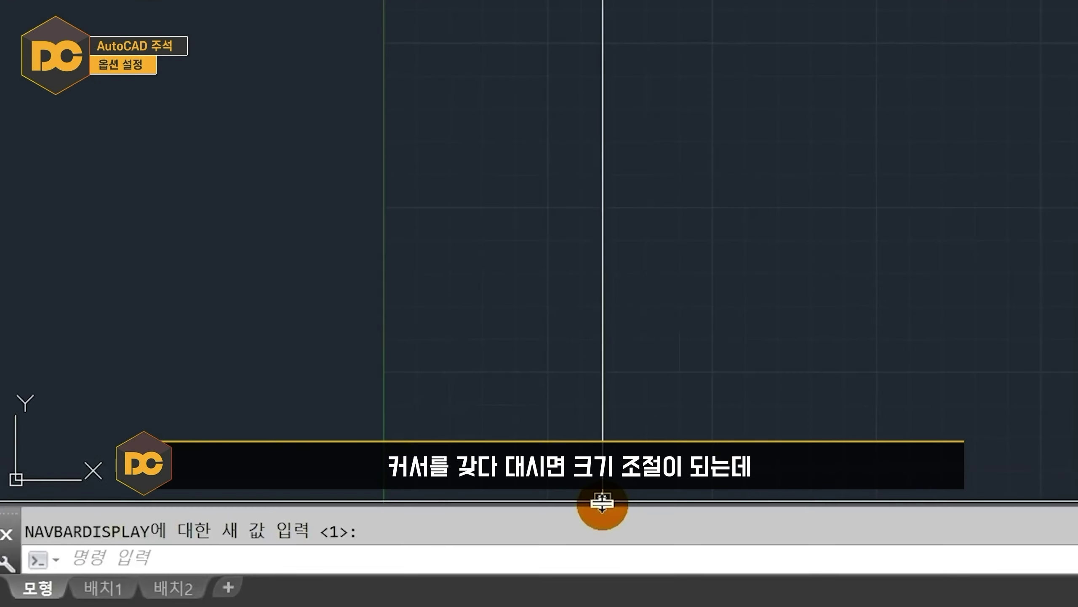
pyautogui.moveTo(606, 502); pyautogui.dragTo(609, 402)
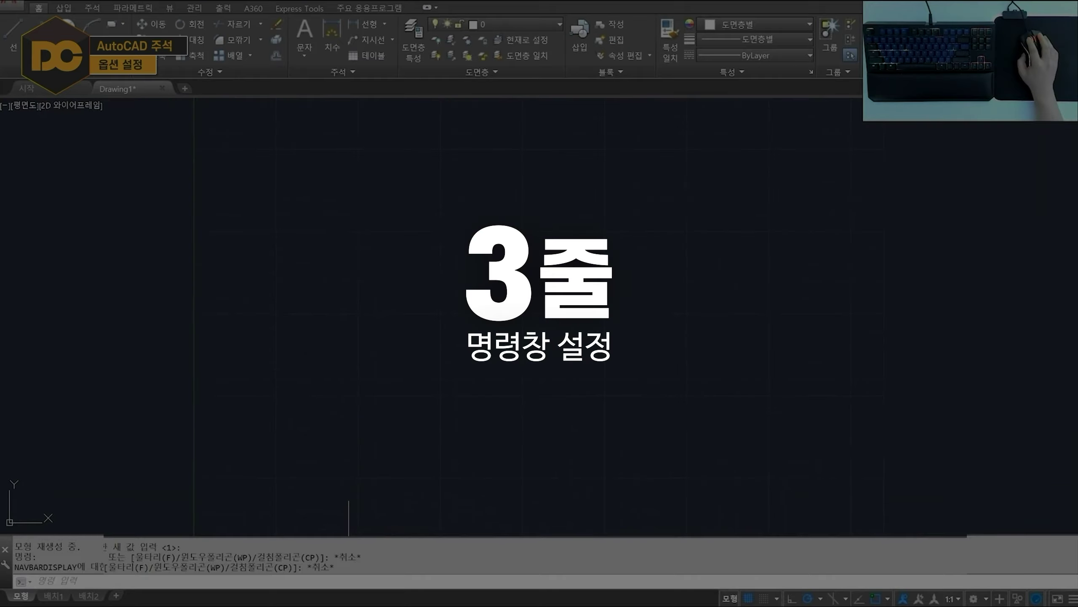
# Cancel the stray selection window and move the three-line command window to the top, above the ribbon
pyautogui.click(309, 499)
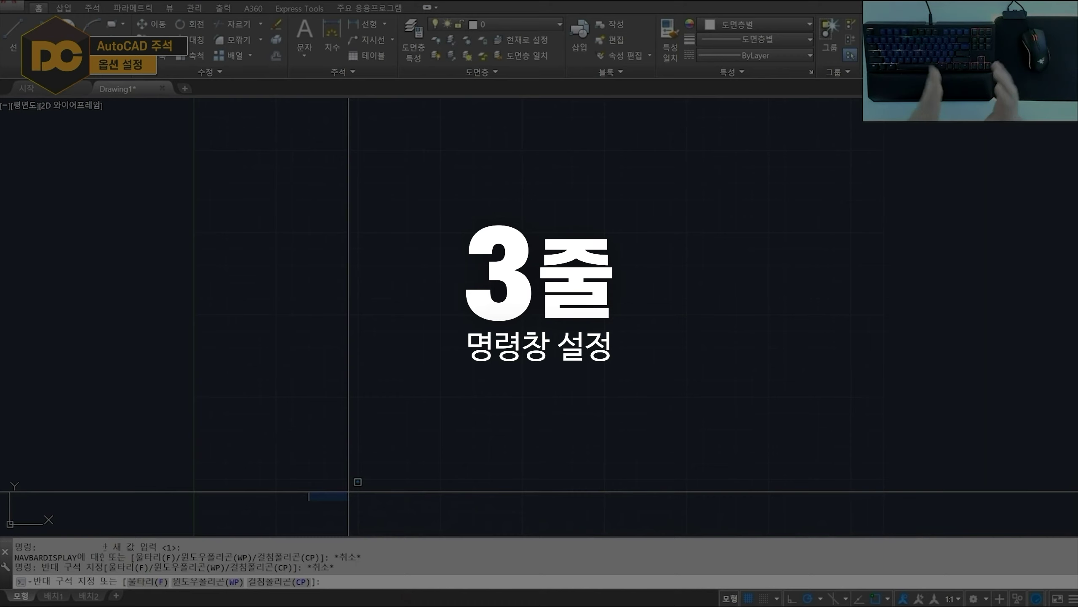
pyautogui.press('Escape')
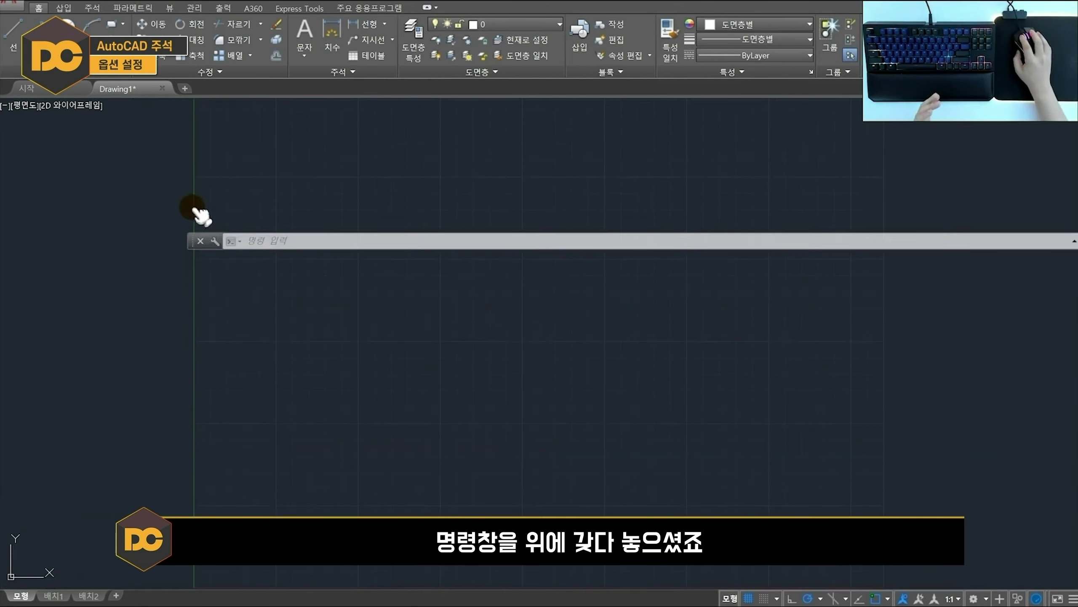
pyautogui.moveTo(158, 419); pyautogui.dragTo(144, 19)
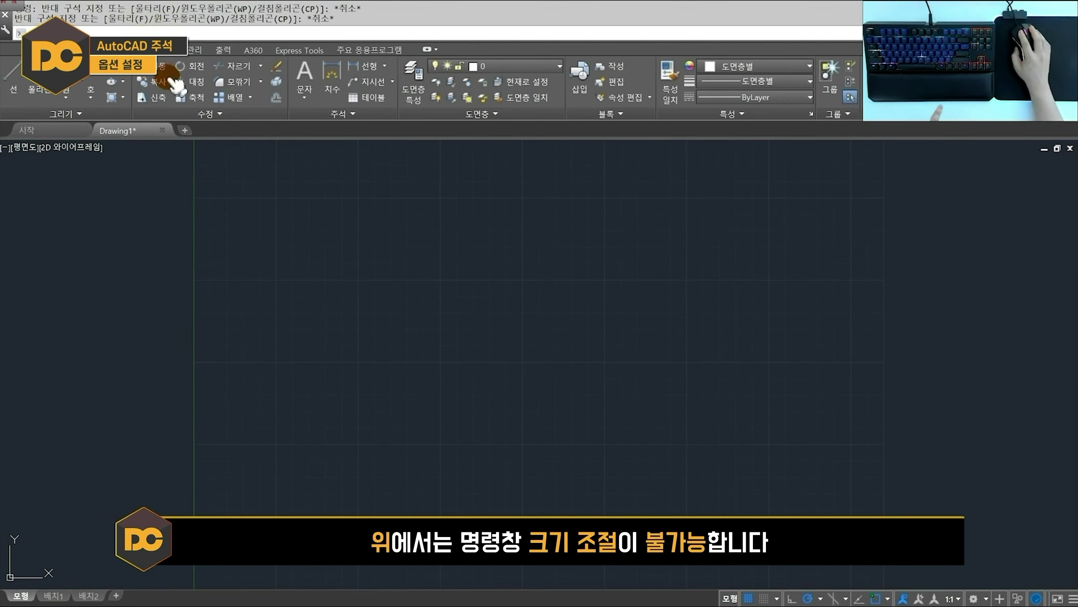
pyautogui.click(83, 28)
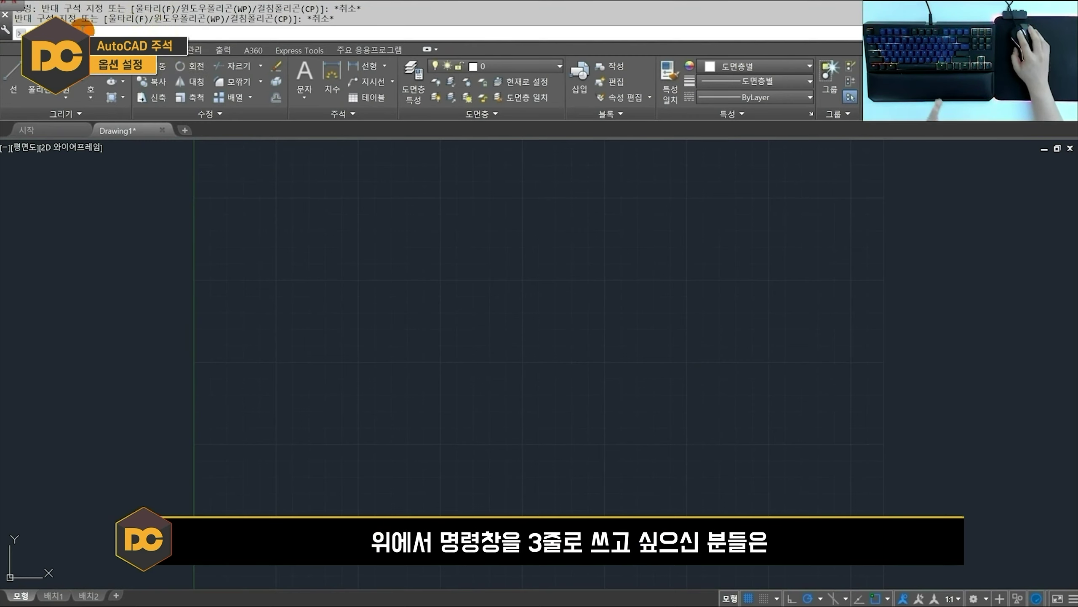
pyautogui.moveTo(8, 30); pyautogui.dragTo(115, 595)
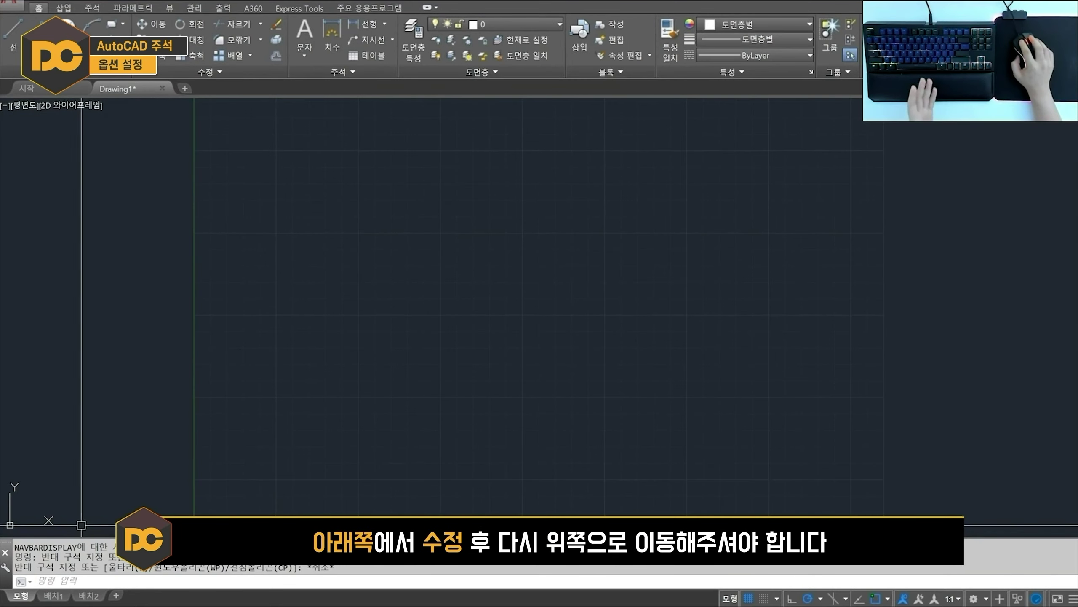
pyautogui.moveTo(6, 548)
pyautogui.mouseDown()
pyautogui.moveTo(167, 61)
pyautogui.moveTo(147, 29)
pyautogui.mouseUp()
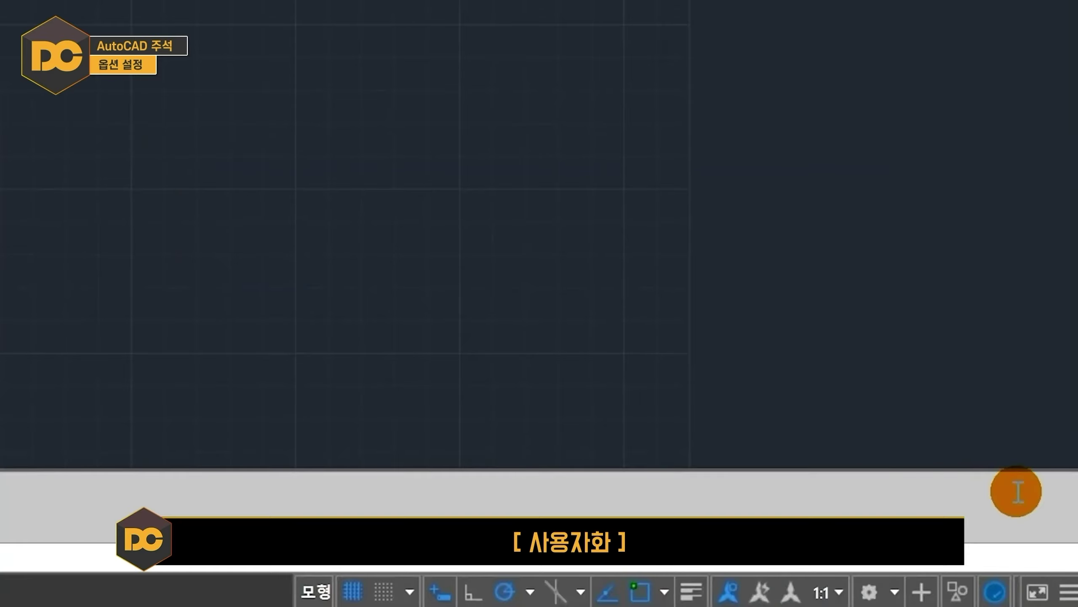
# Switch off Dynamic Input on the status bar, then cancel the test command entry
pyautogui.click(1067, 598)
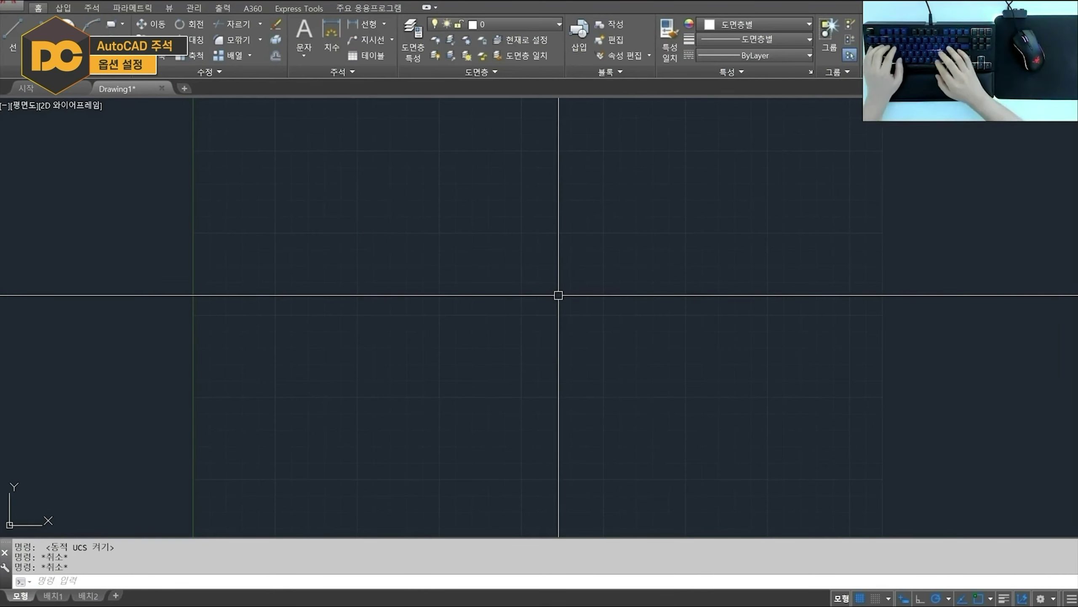
pyautogui.write('ED')
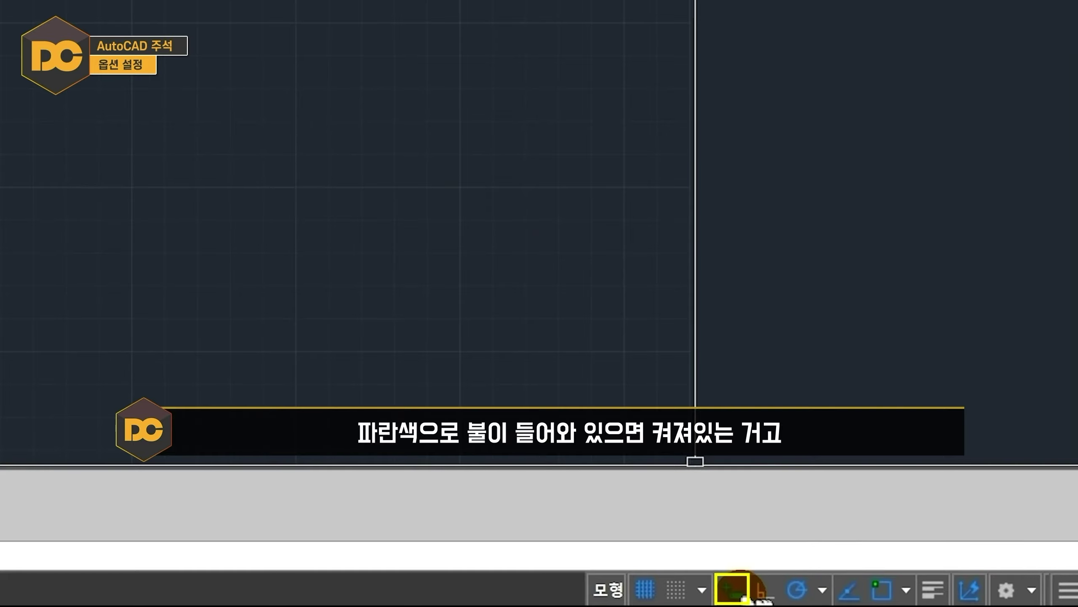
pyautogui.click(744, 599)
pyautogui.write('OP')
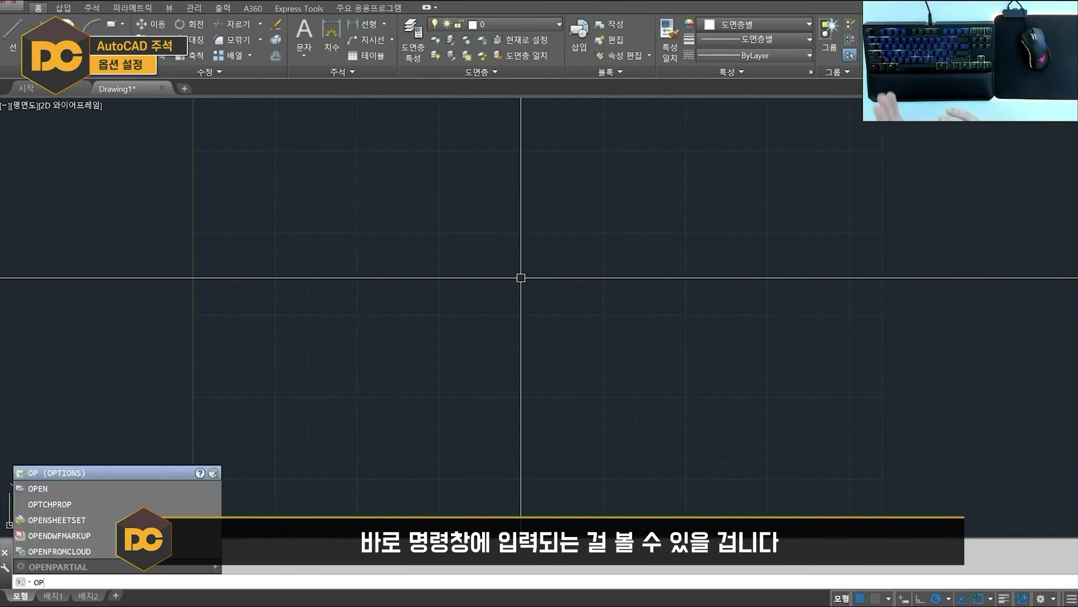
pyautogui.press('Escape')
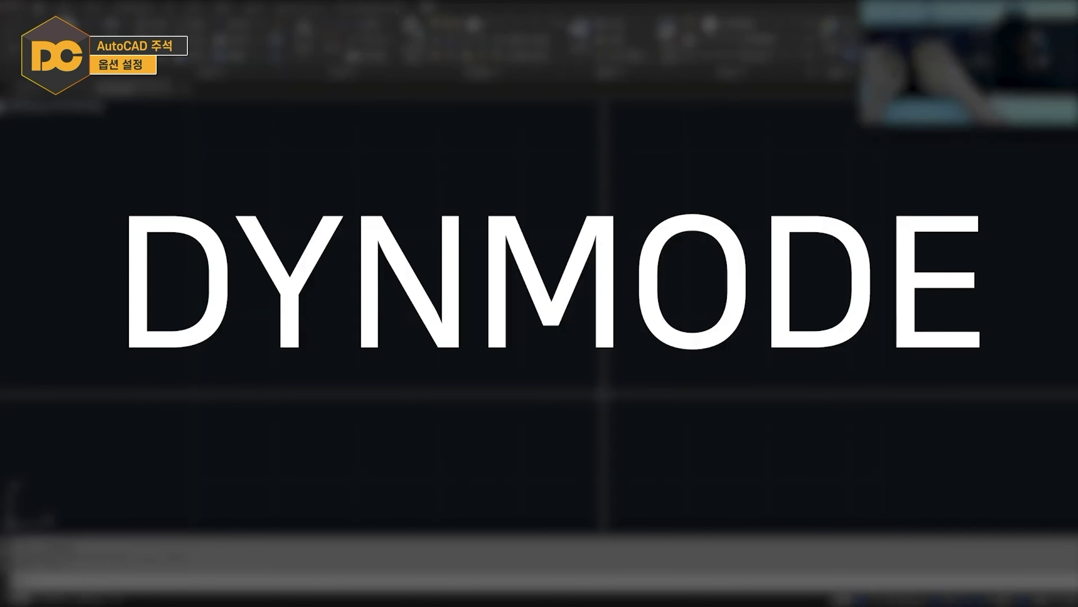
# Set DYNMODE to 0, then type CO to show suggestions like COPY and COPYCLIP
pyautogui.write('dynmode')
pyautogui.press('Return')
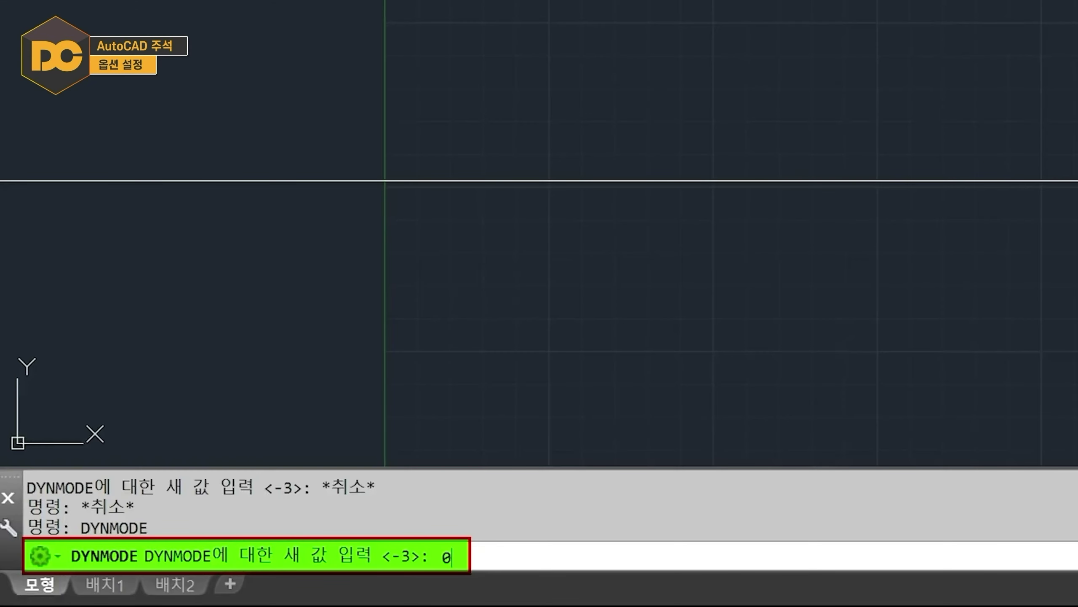
pyautogui.press('Return')
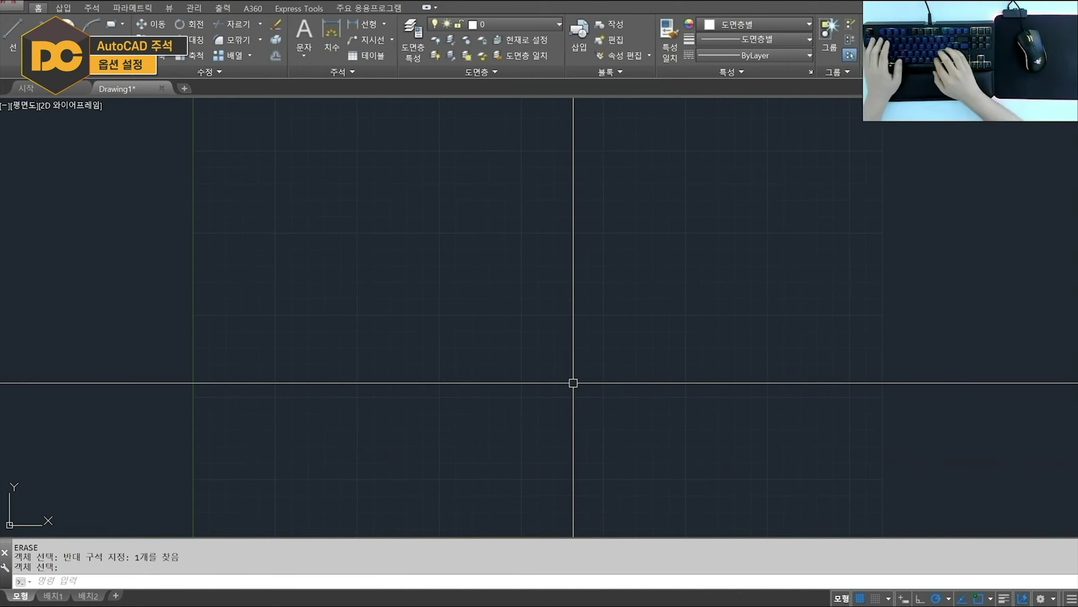
pyautogui.write('CO')
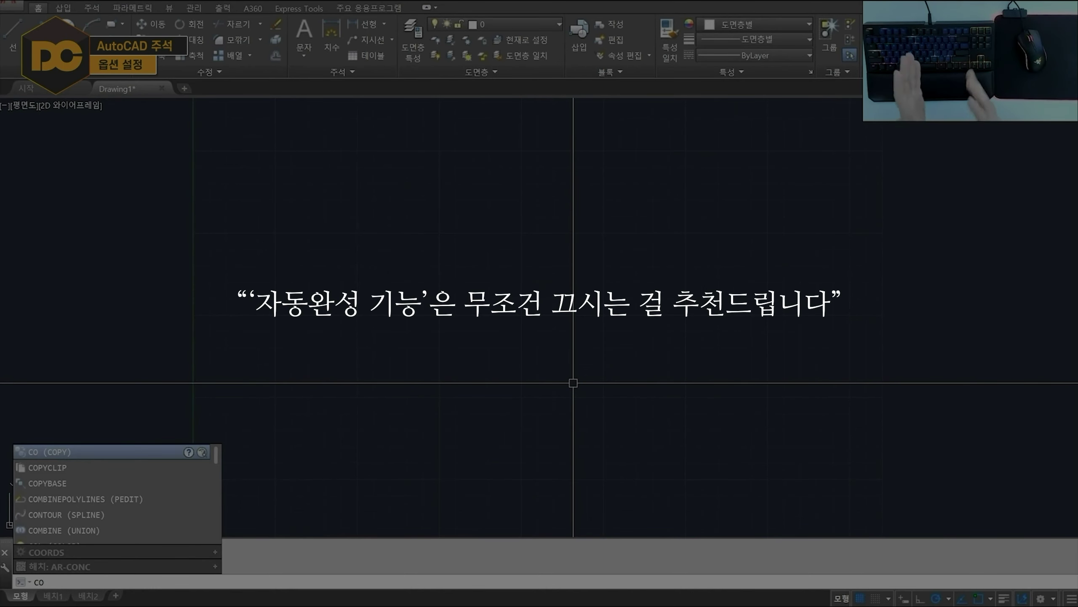
# Run AUTOCOMPLETE and set autocomplete and auto-correct to No
pyautogui.press('Escape')
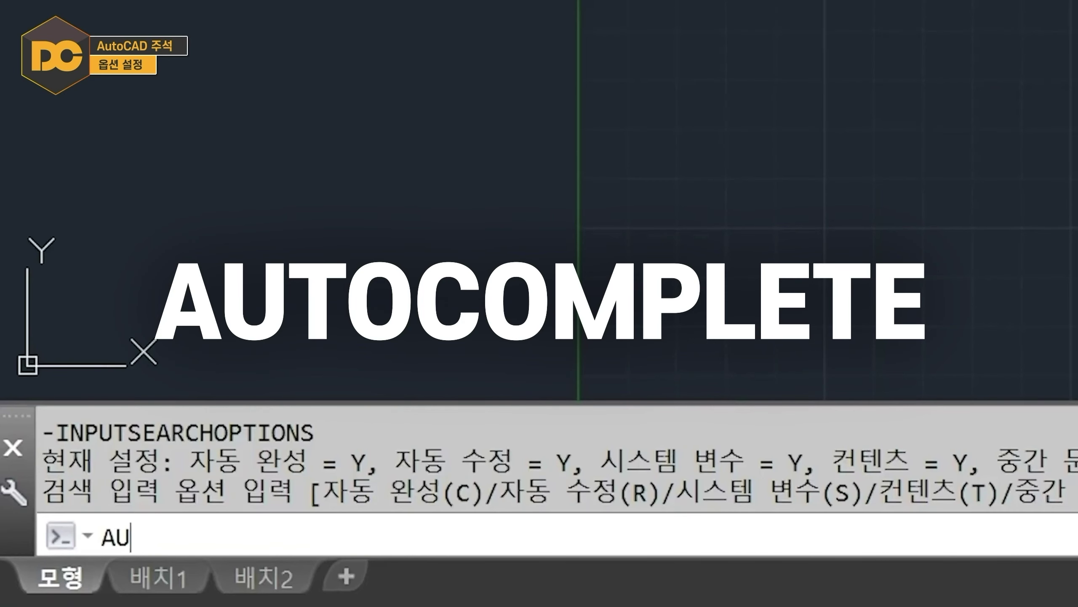
pyautogui.write('AUT')
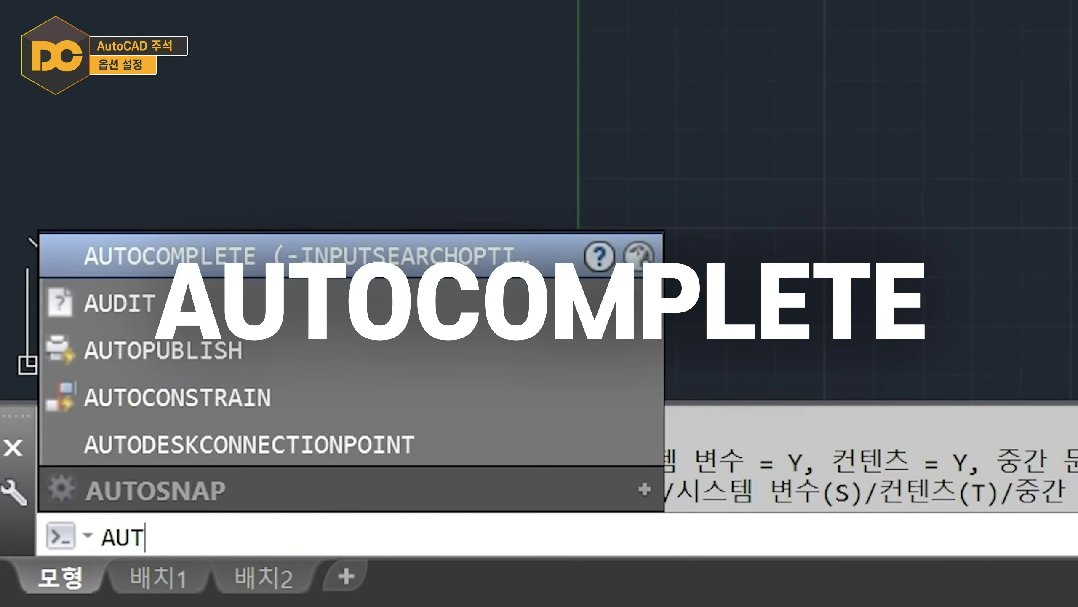
pyautogui.write('OCOMPLETE')
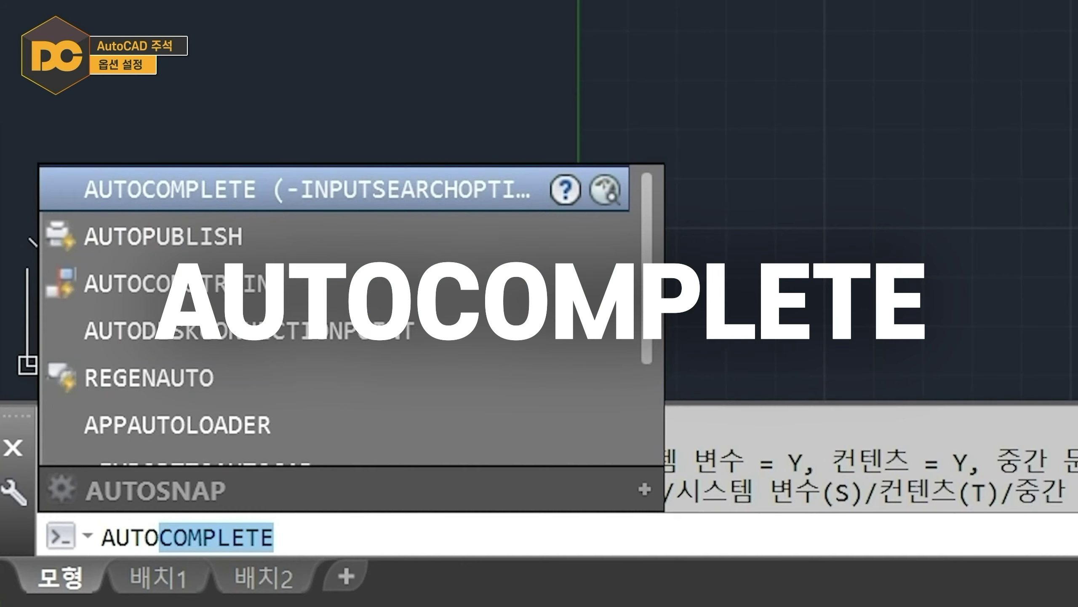
pyautogui.press('Return')
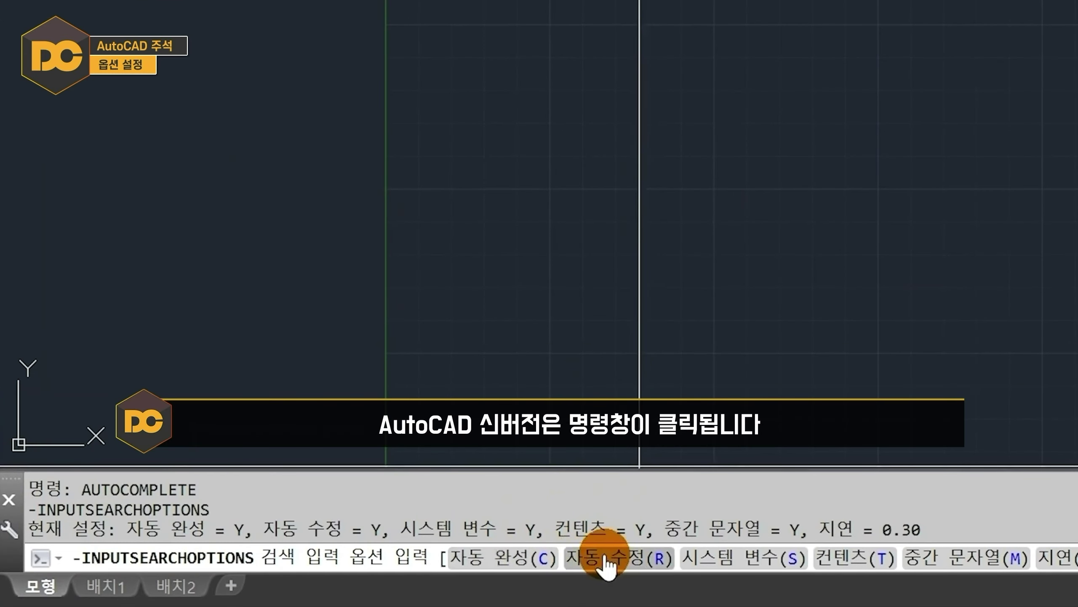
pyautogui.click(502, 552)
pyautogui.click(722, 557)
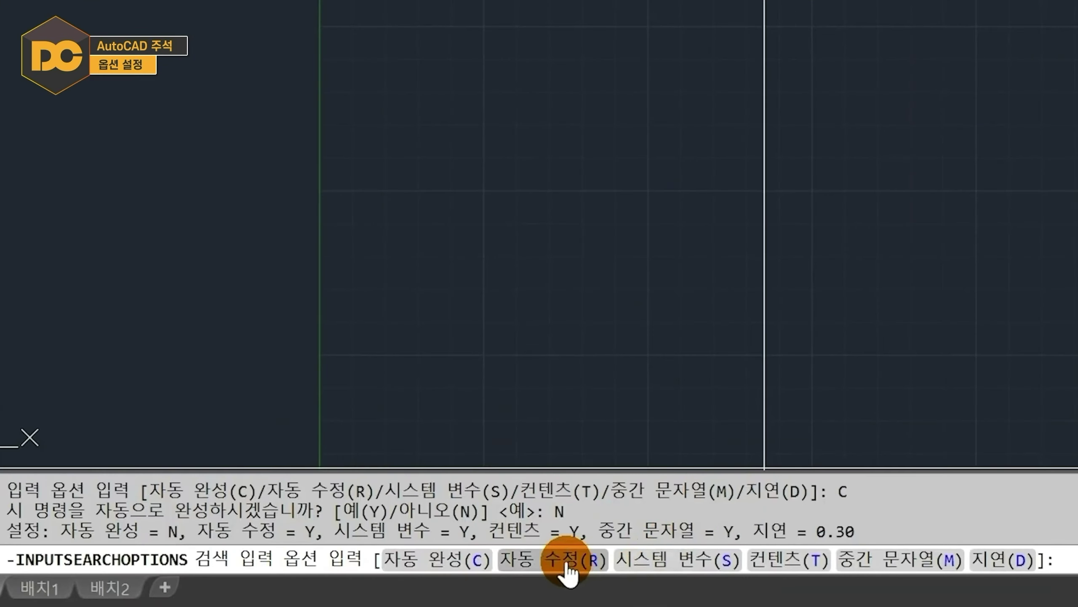
pyautogui.click(573, 561)
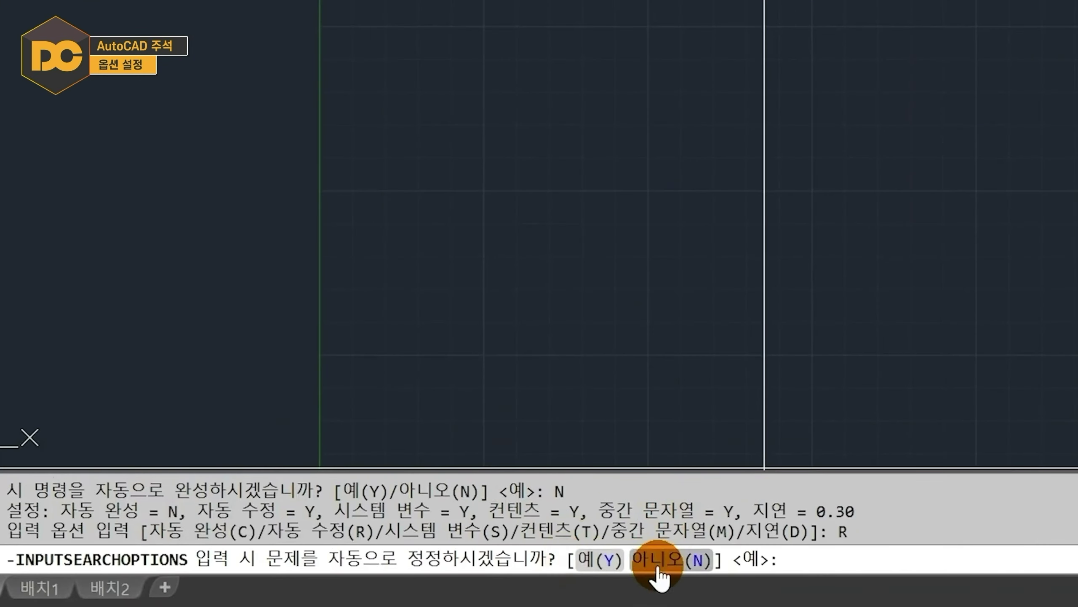
pyautogui.click(656, 563)
# Set system-variable search, content search and mid-string search to No
pyautogui.click(696, 563)
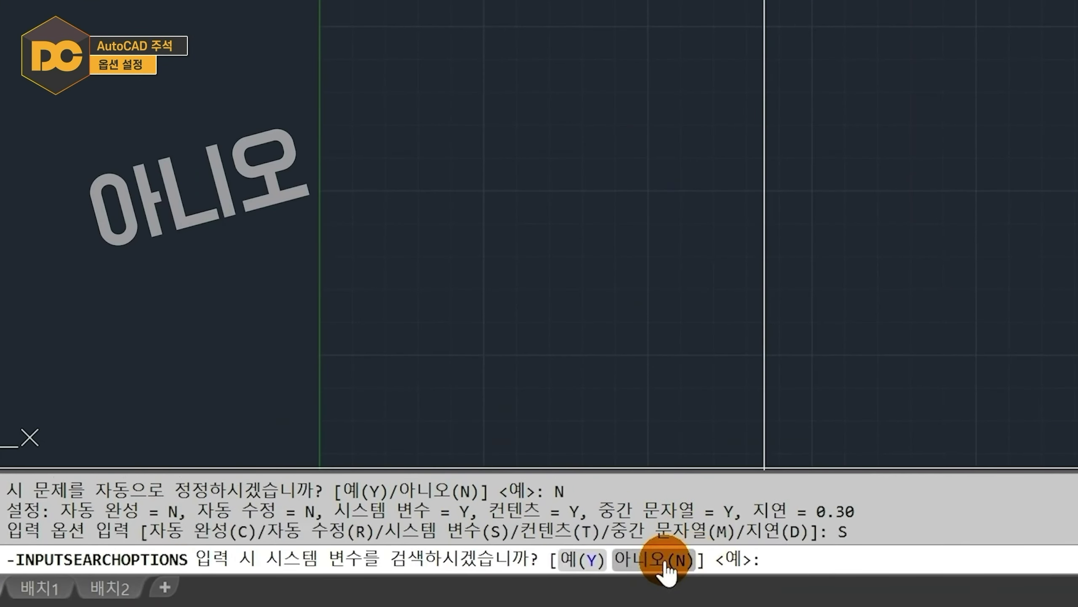
pyautogui.click(670, 564)
pyautogui.click(764, 559)
pyautogui.click(696, 563)
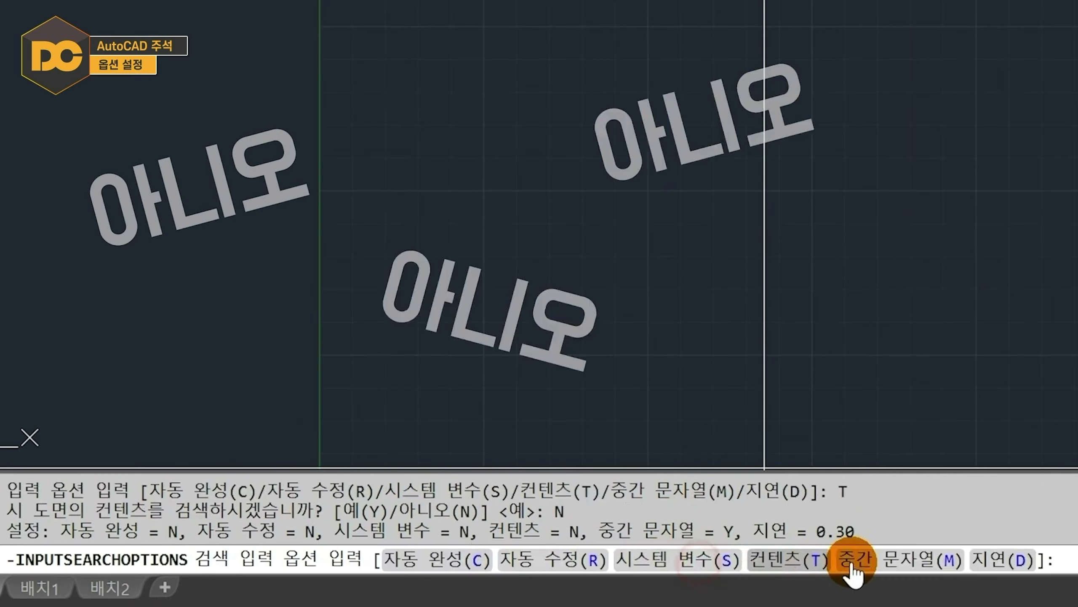
pyautogui.click(860, 561)
pyautogui.click(645, 561)
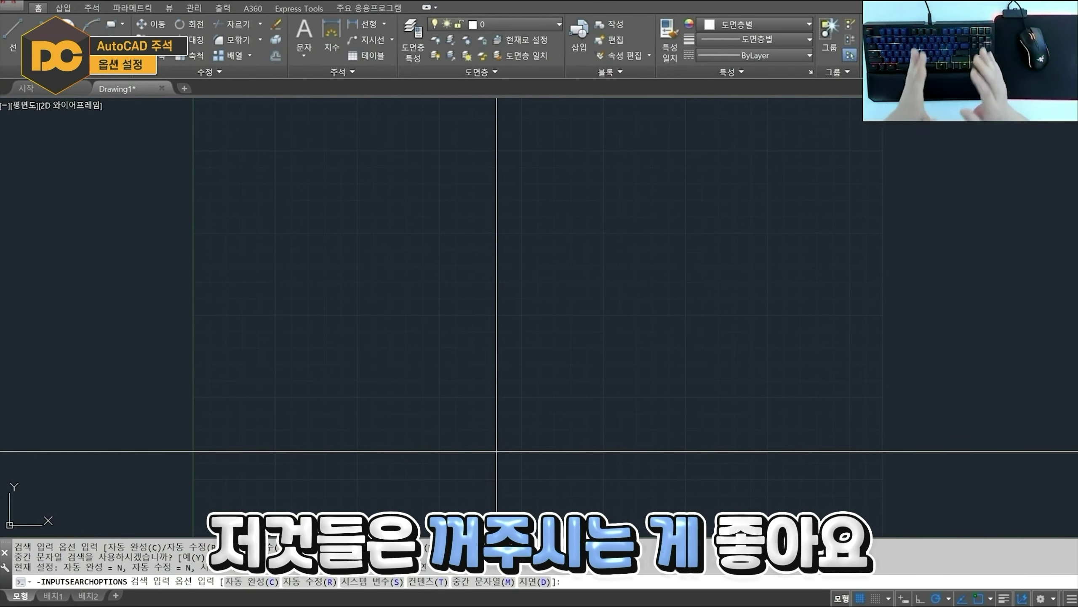
# Draw a chain of test lines through five picked points with LINE, then enter OP
pyautogui.press('Escape')
pyautogui.write('L')
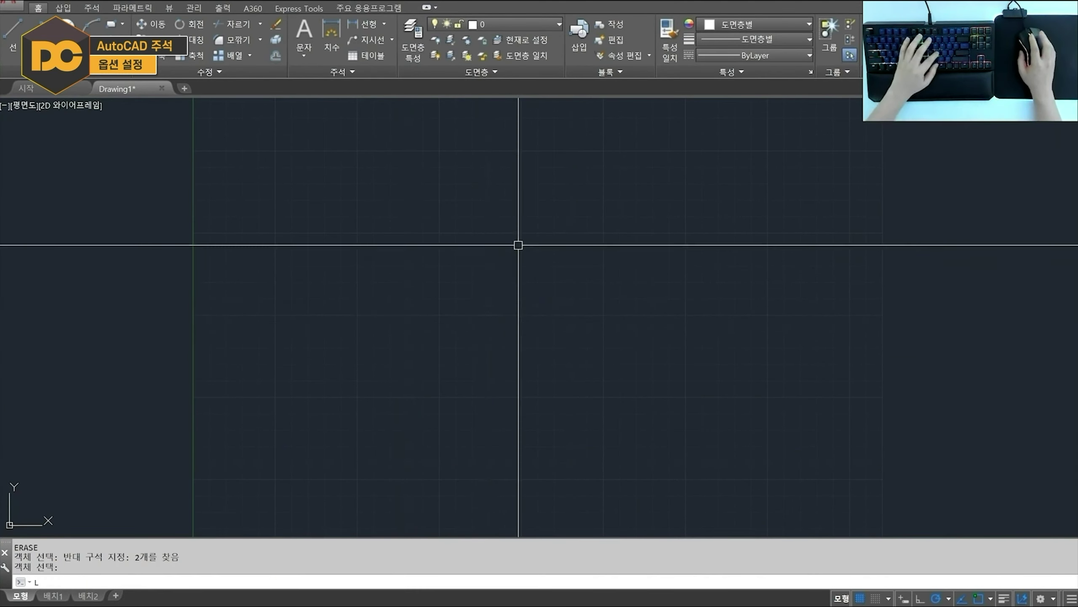
pyautogui.write('l')
pyautogui.press('Return')
pyautogui.click(519, 238)
pyautogui.click(346, 316)
pyautogui.click(453, 387)
pyautogui.click(414, 224)
pyautogui.click(457, 214)
pyautogui.press('Return')
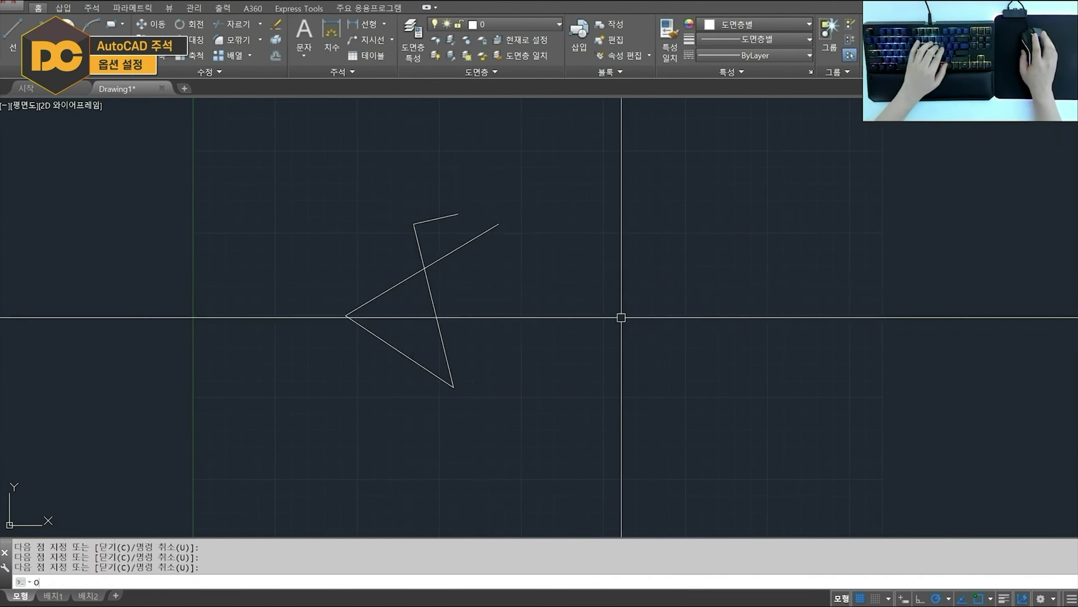
pyautogui.write('op')
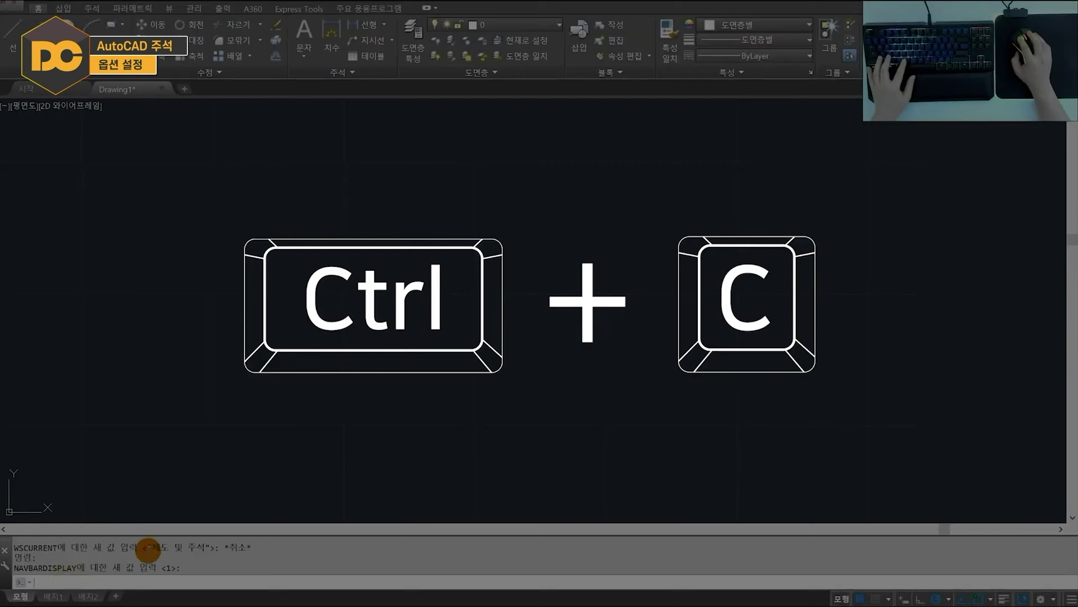
# Set HPQUICKPREVIEW to 0 by pasting the variable name into the command line
pyautogui.hotkey('ctrl', 'v')
pyautogui.write('HPQUICKPREVIEW')
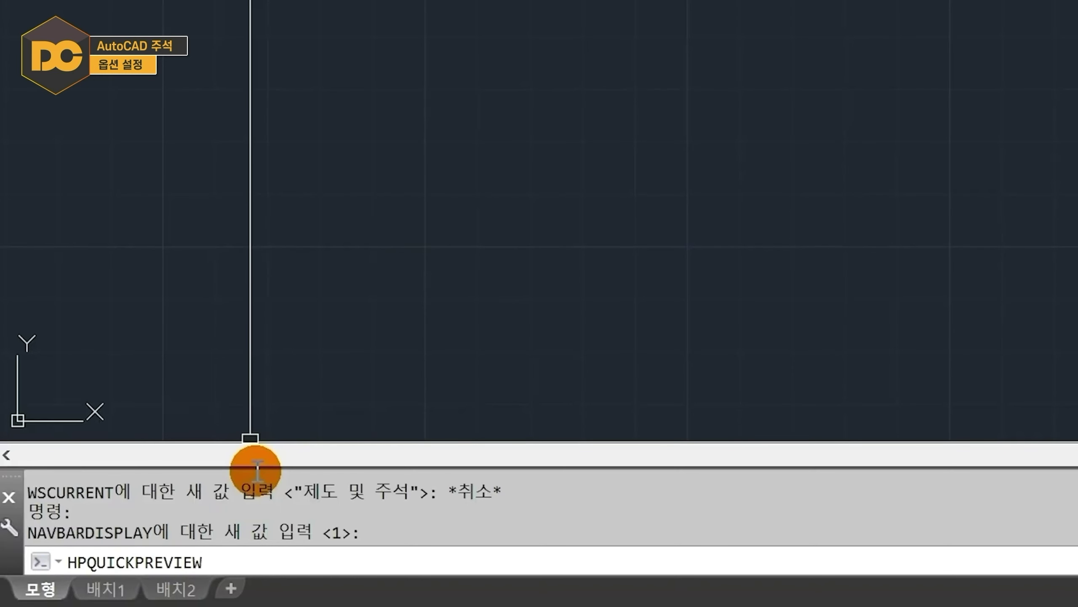
pyautogui.press('Return')
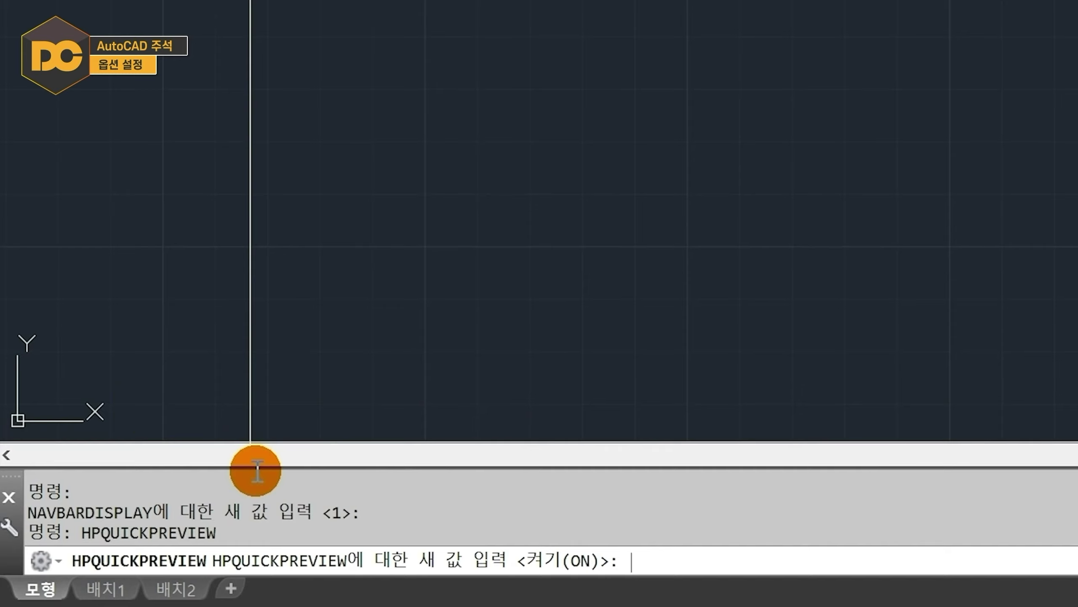
pyautogui.write('0')
pyautogui.press('Return')
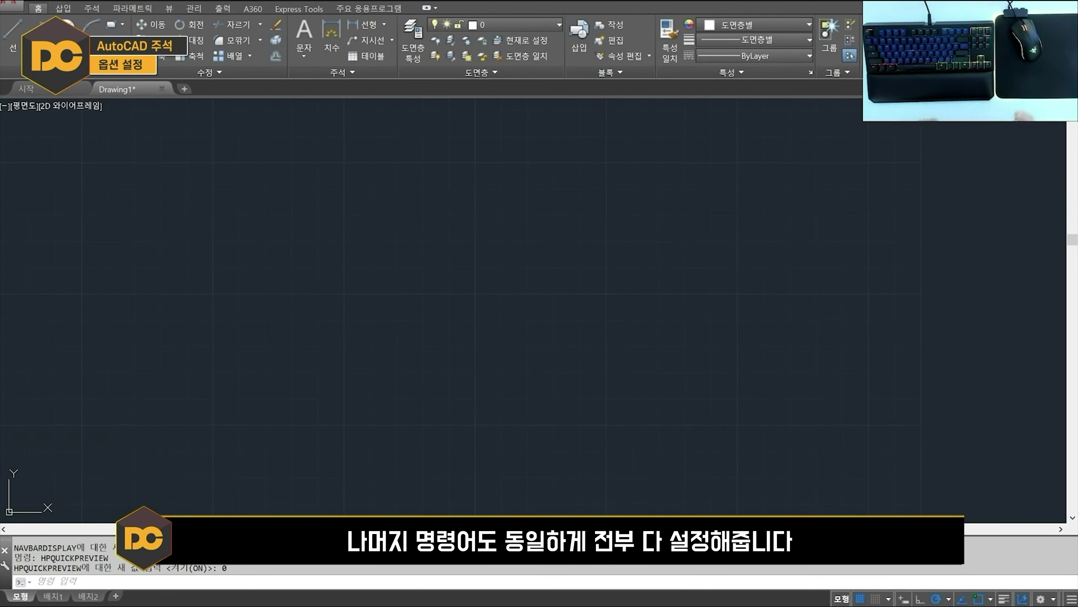
# Set the DRAGP1 system variable to 10 and return to the command line
pyautogui.write('DRAGP1')
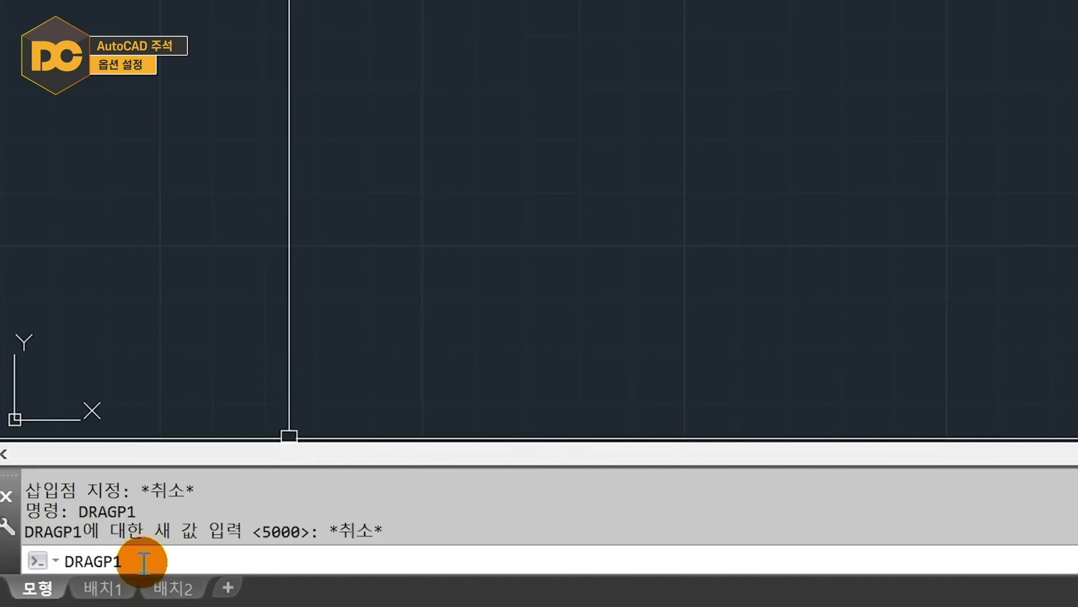
pyautogui.press('Return')
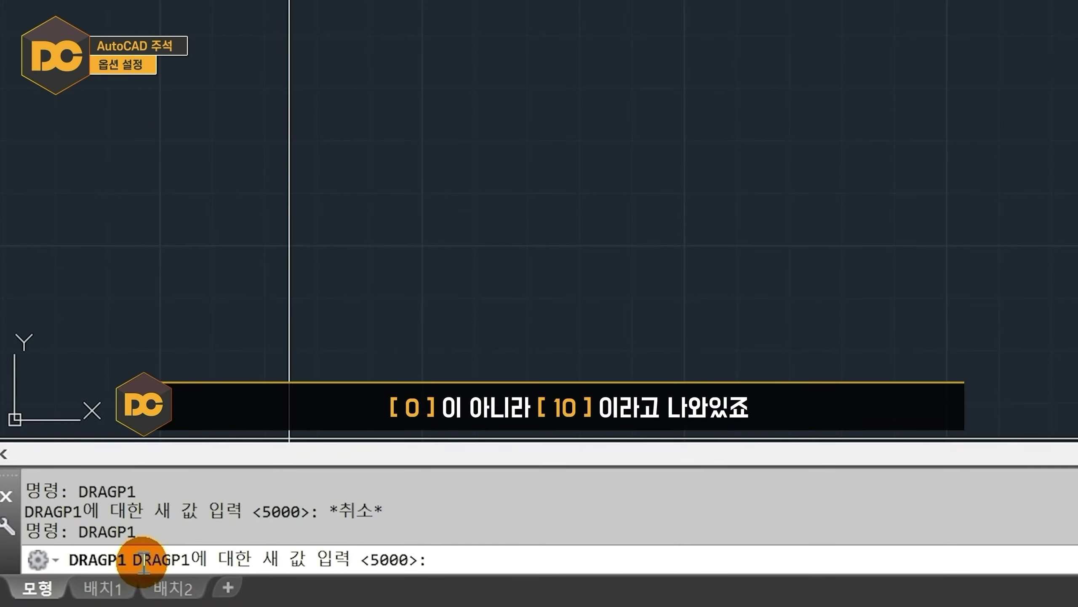
pyautogui.write('10')
pyautogui.press('Return')
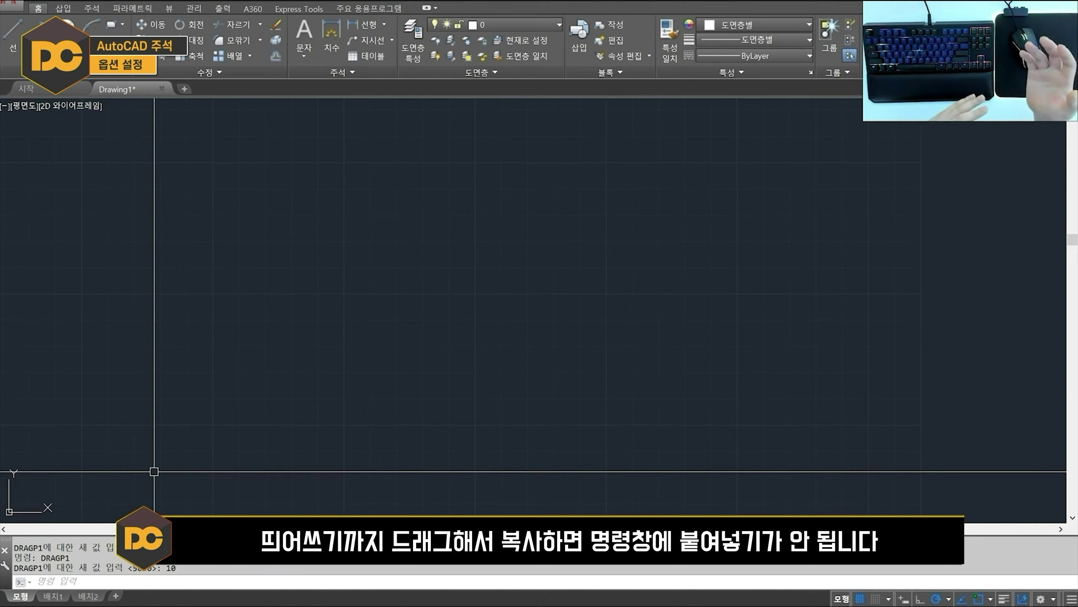
pyautogui.click(63, 581)
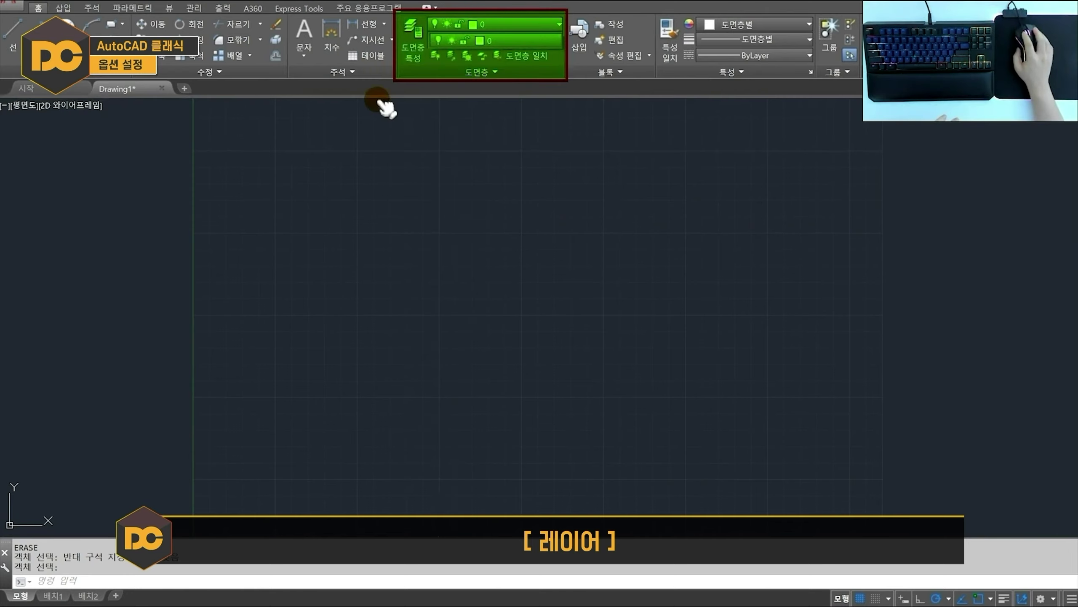
pyautogui.click(92, 7)
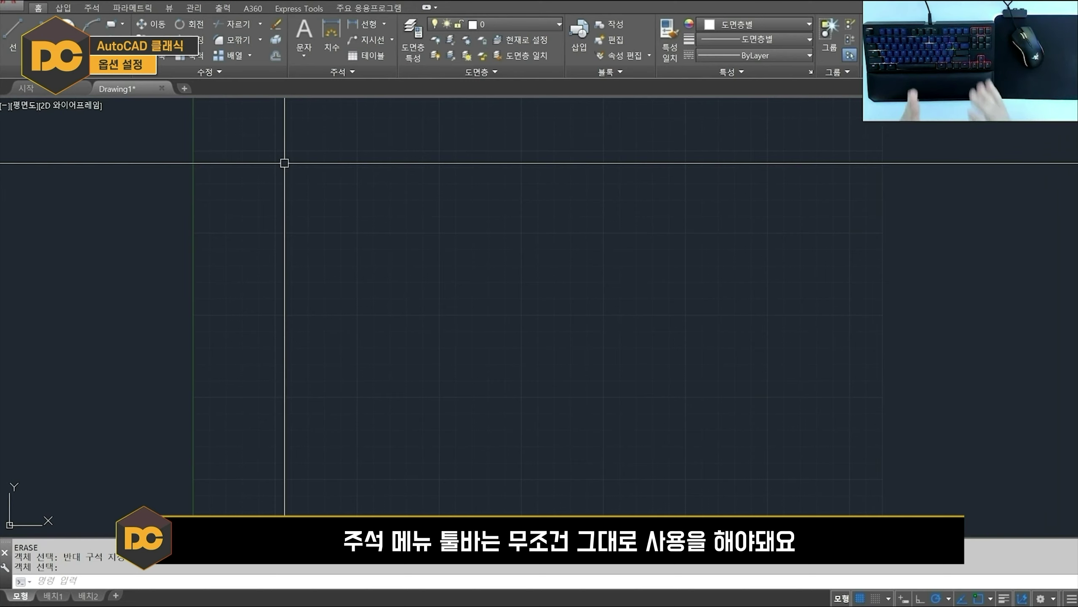
# Right-click the ribbon to list the Home tab panels that can be shown or hidden
pyautogui.rightClick(905, 74)
pyautogui.moveTo(900, 123)
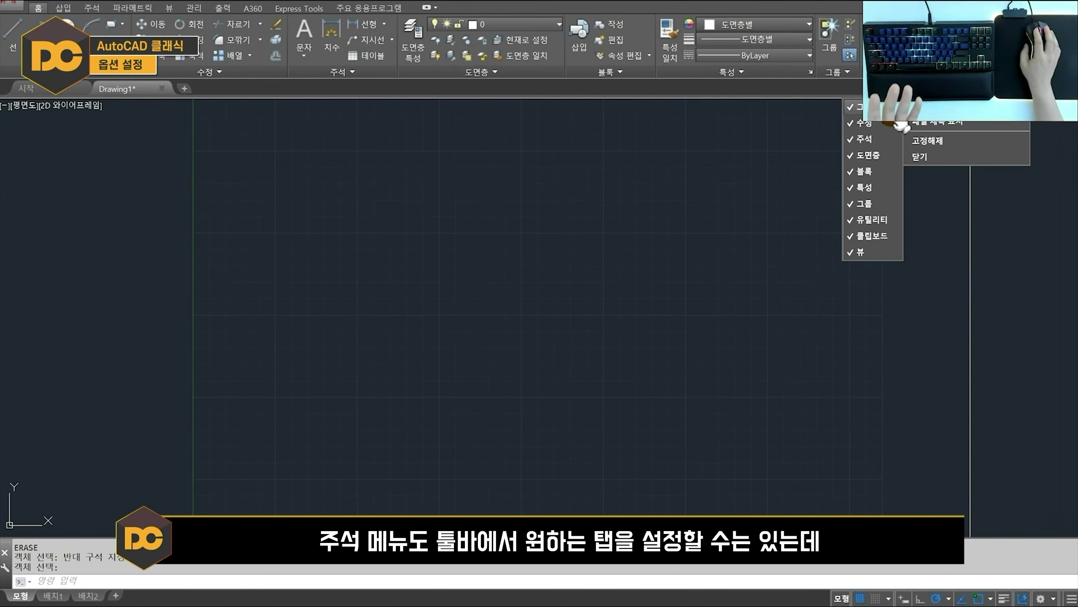